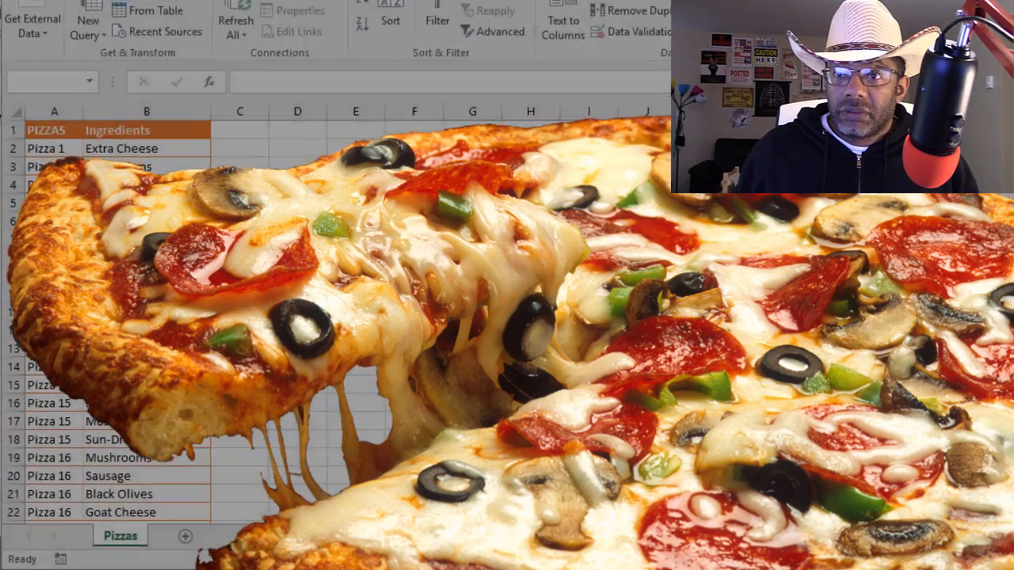
Load the PIZZAS and Ingredients table from the worksheet into the Query Editor as a new query.
click(63, 150)
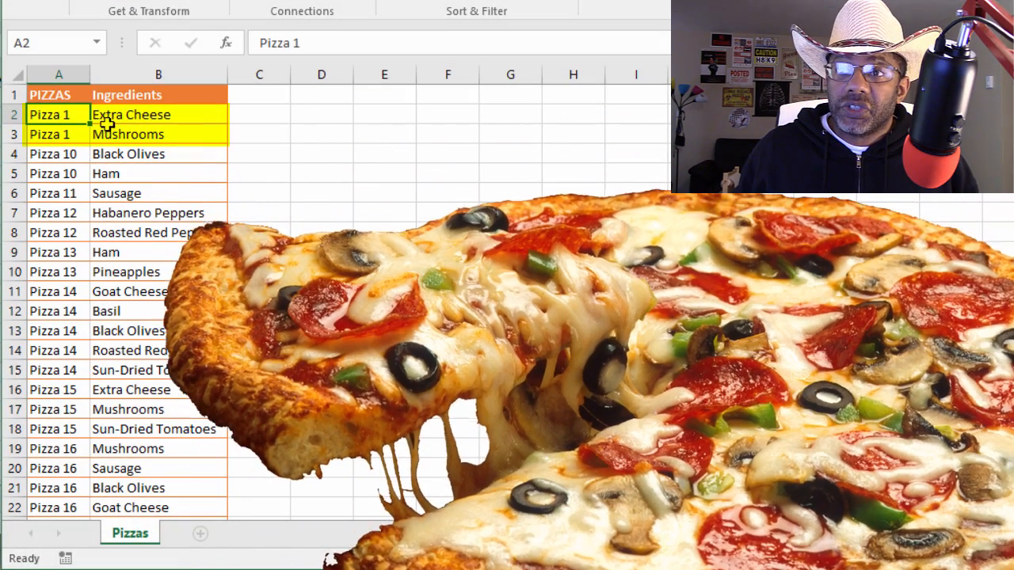
scroll(185, 389, down, 10)
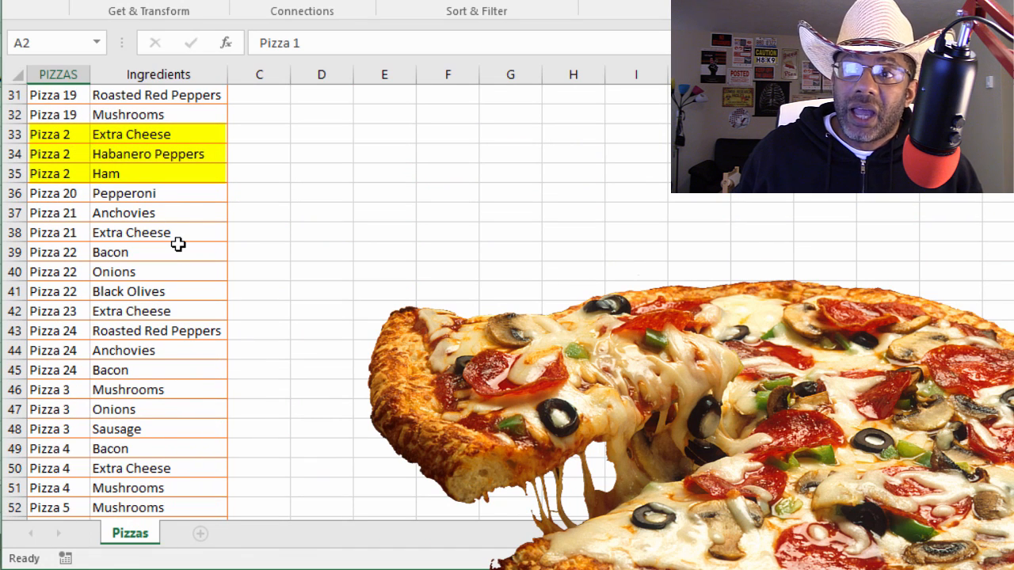
scroll(163, 177, up, 10)
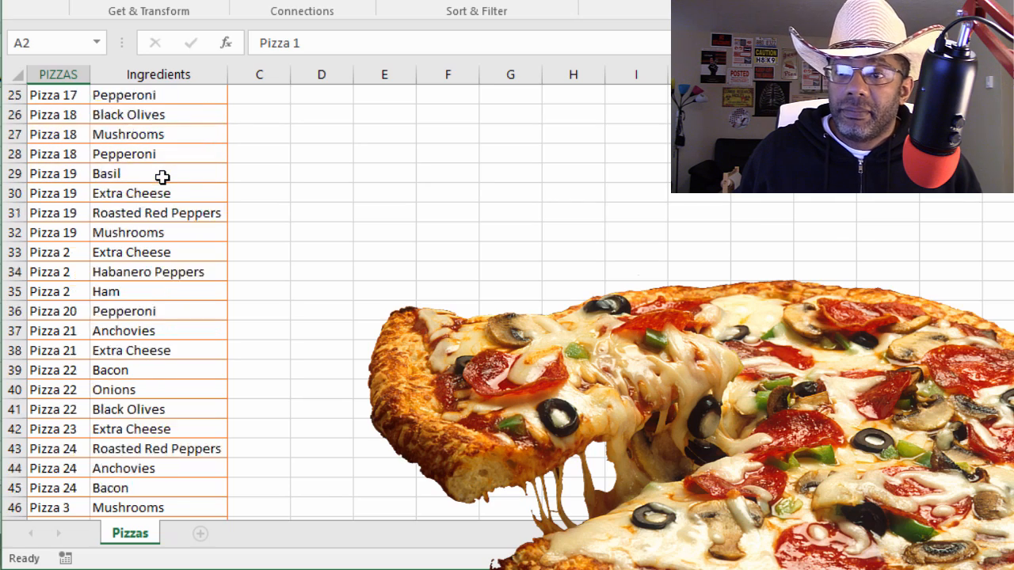
scroll(162, 176, down, 1)
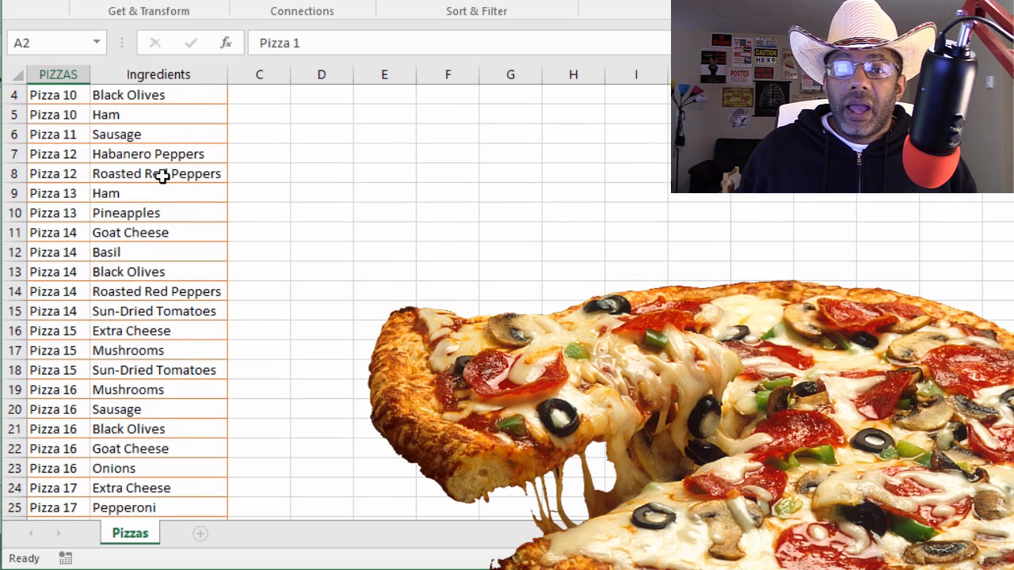
scroll(163, 177, up, 1)
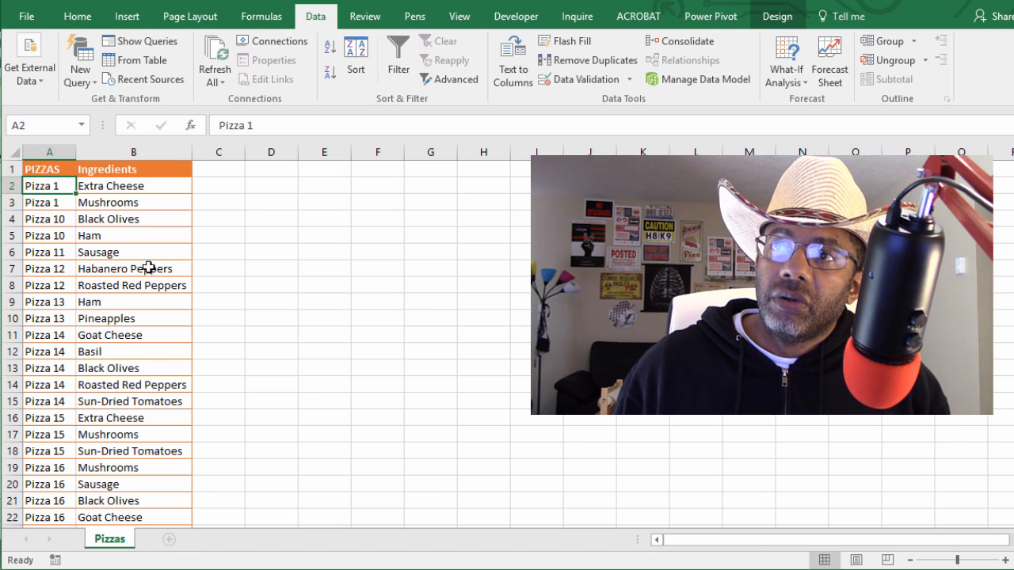
click(129, 63)
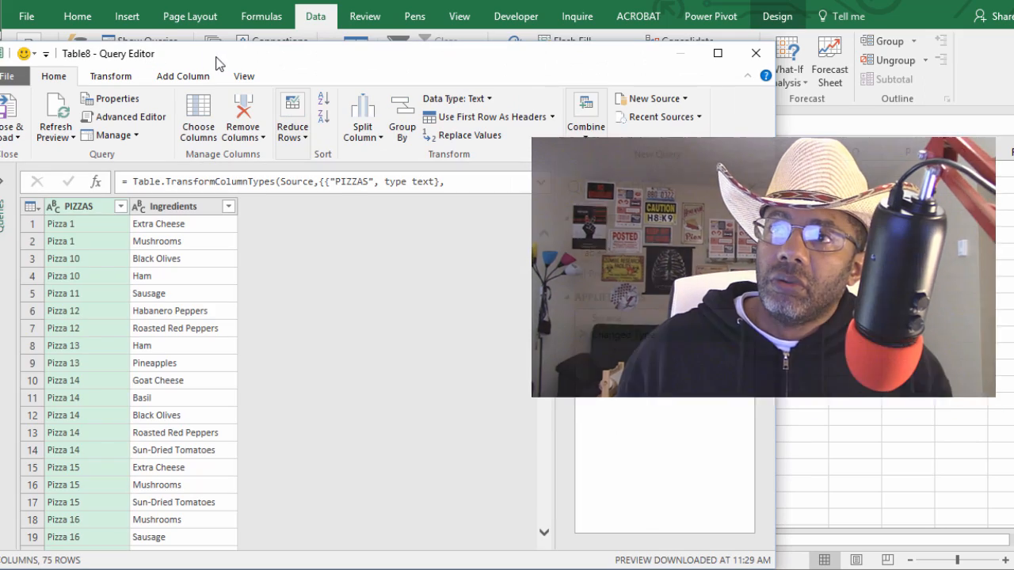
drag(216, 59, 241, 23)
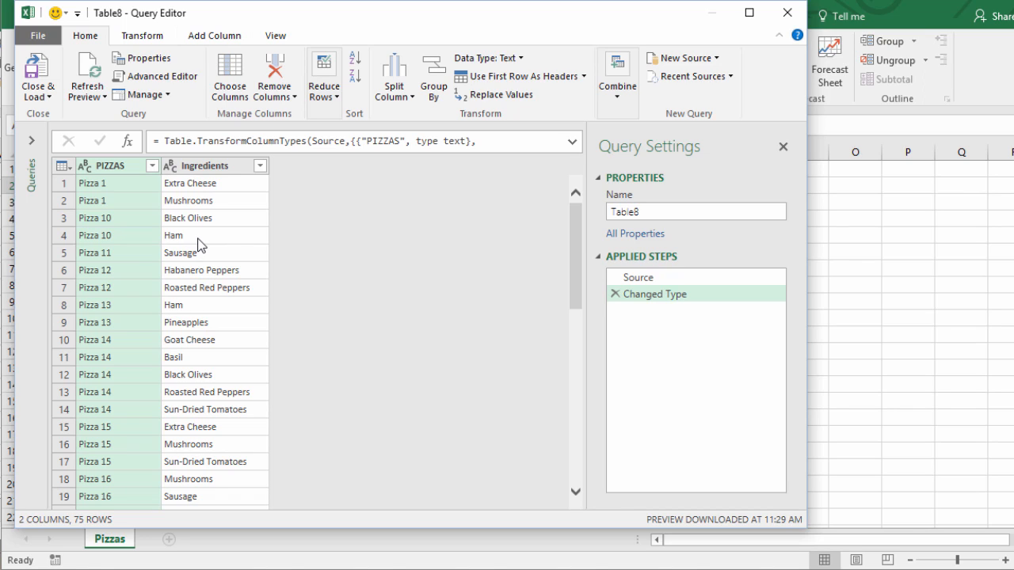
Remove the PIZZAS column from the query and rename the query as Ingredients.
right_click(108, 172)
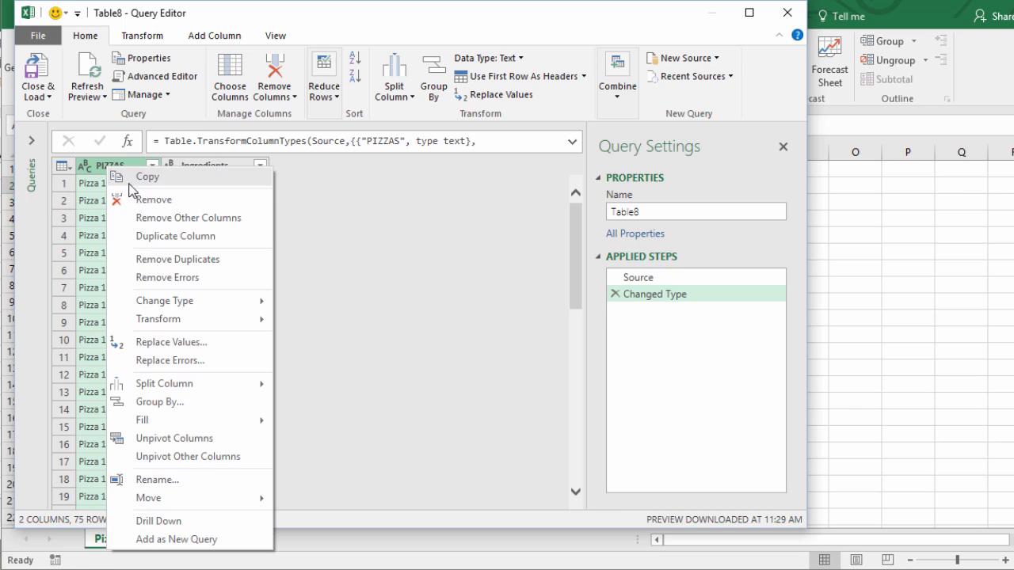
click(152, 200)
double_click(624, 212)
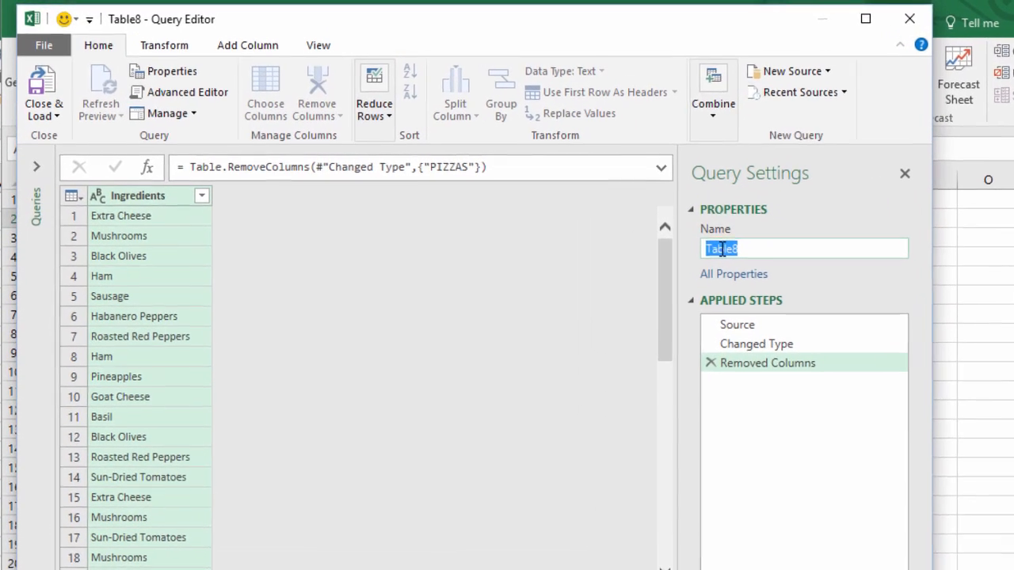
key(BackSpace)
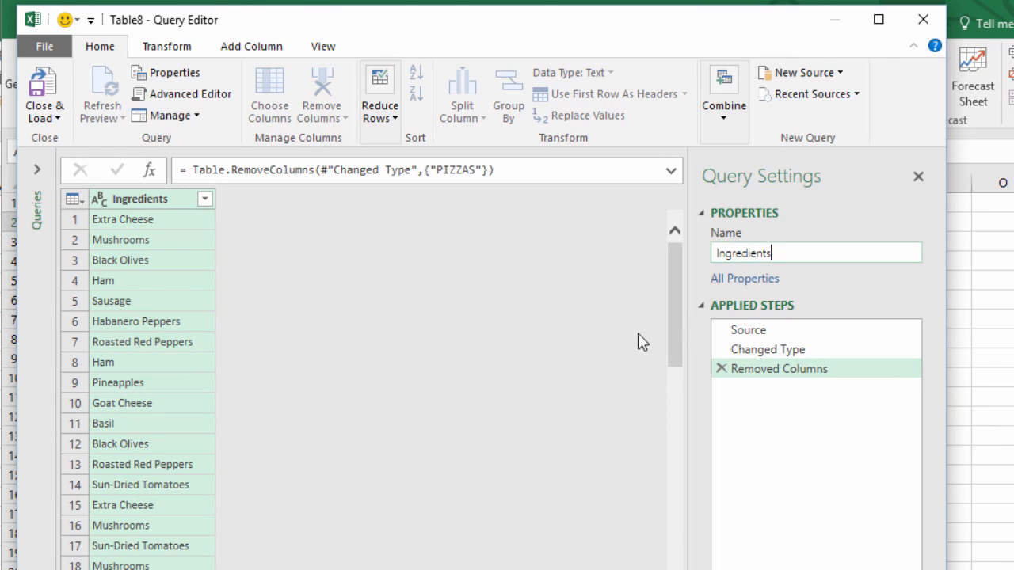
click(572, 363)
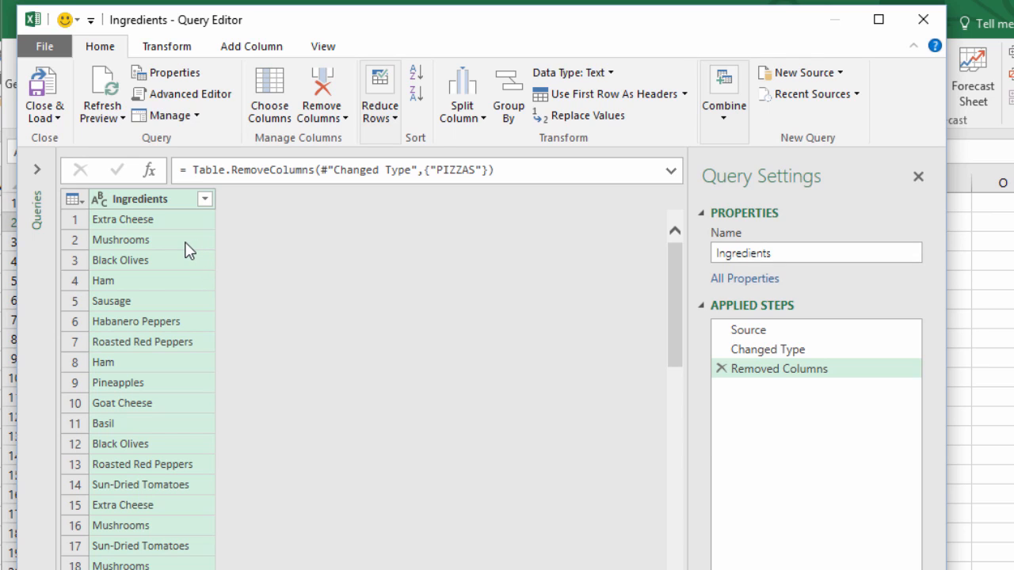
Remove the duplicate values from the Ingredients column.
click(167, 46)
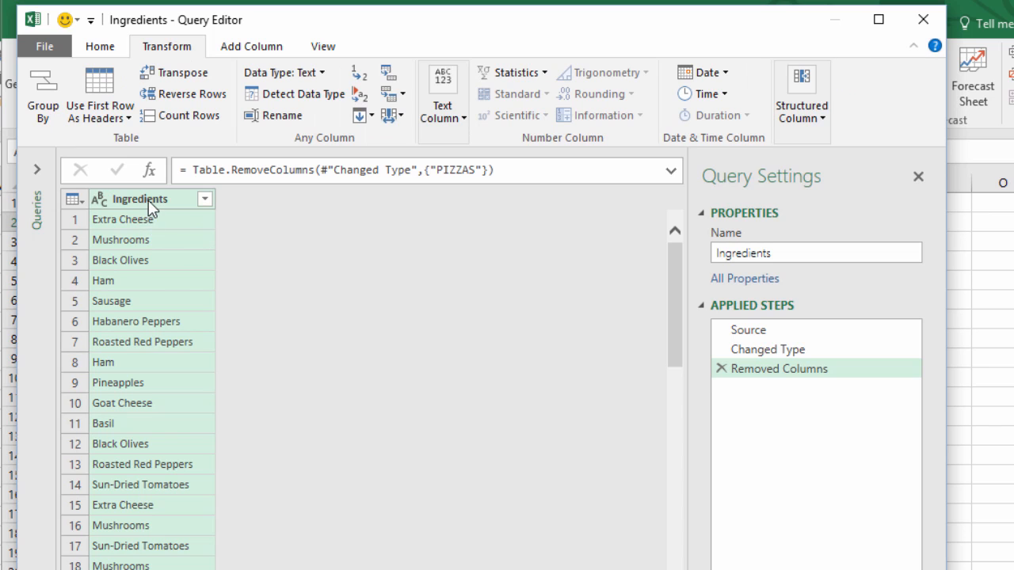
right_click(151, 206)
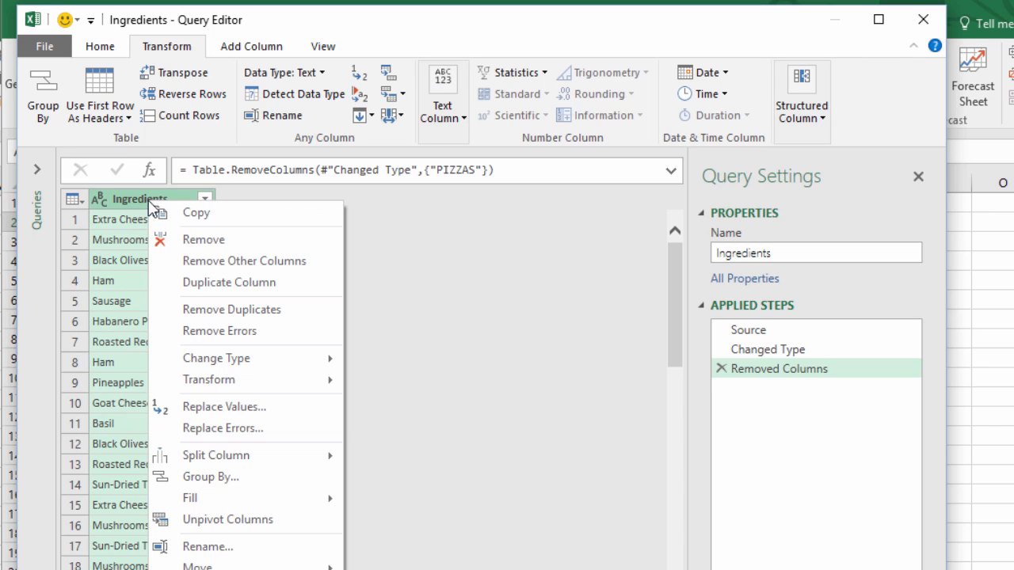
click(214, 310)
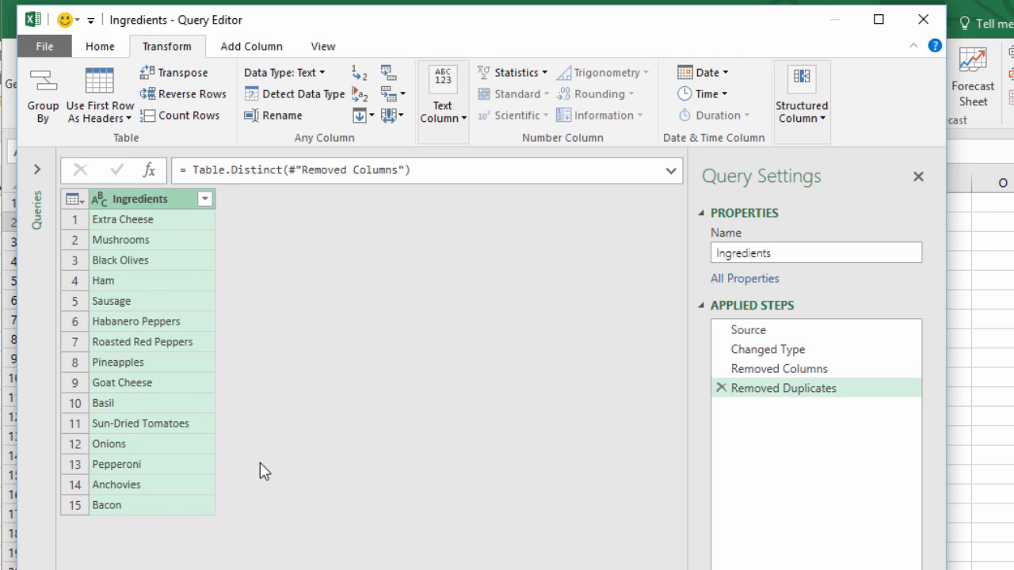
Add an index column starting from 1 to the list of unique ingredients.
click(244, 49)
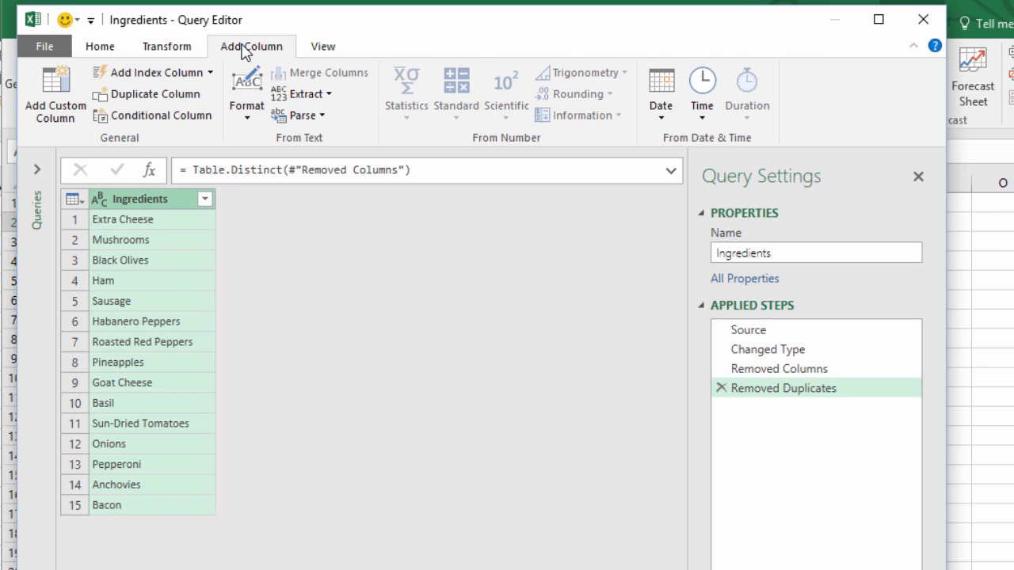
click(211, 72)
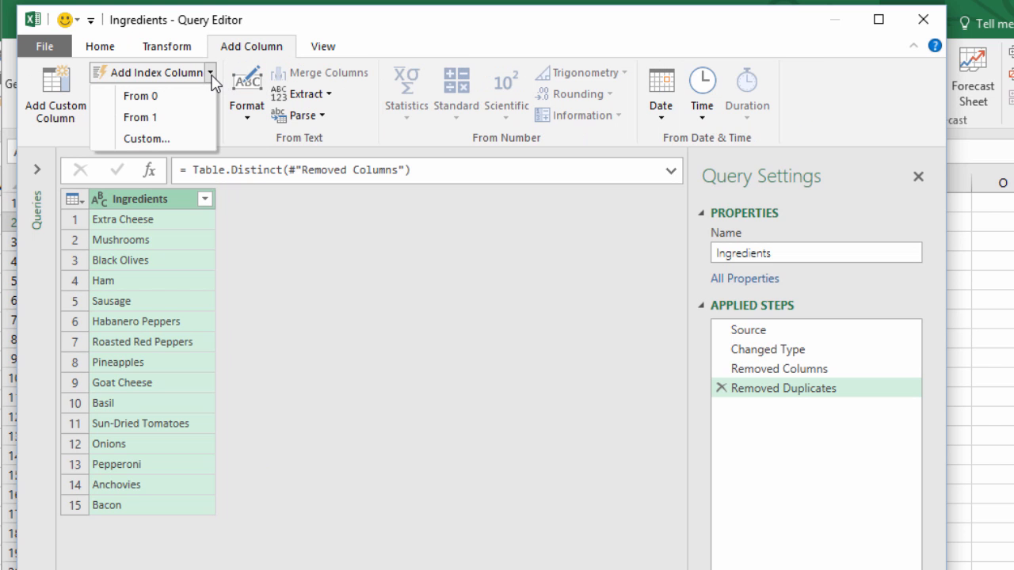
click(143, 118)
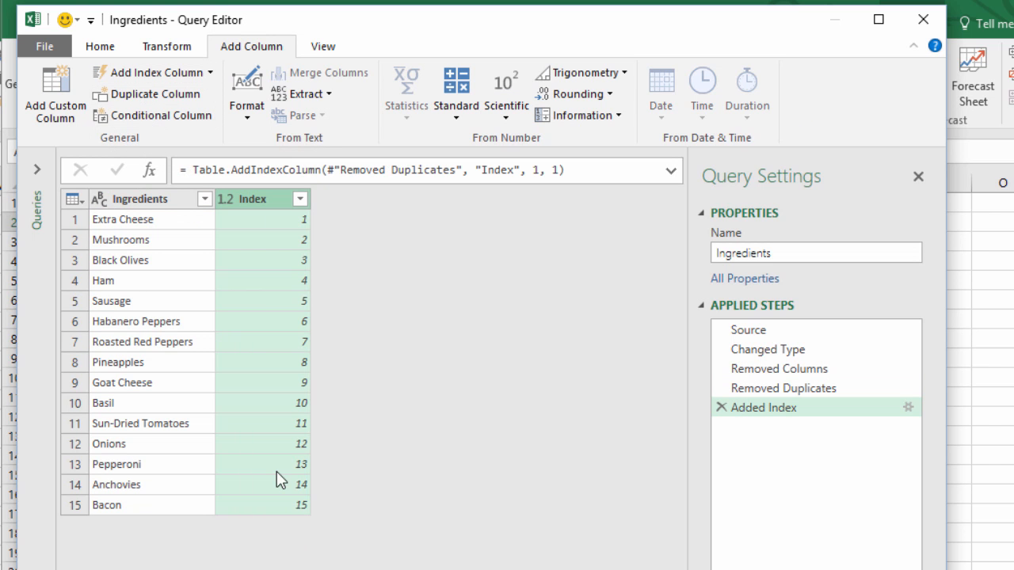
Close the Ingredients query and load it to the workbook as a connection only.
click(96, 46)
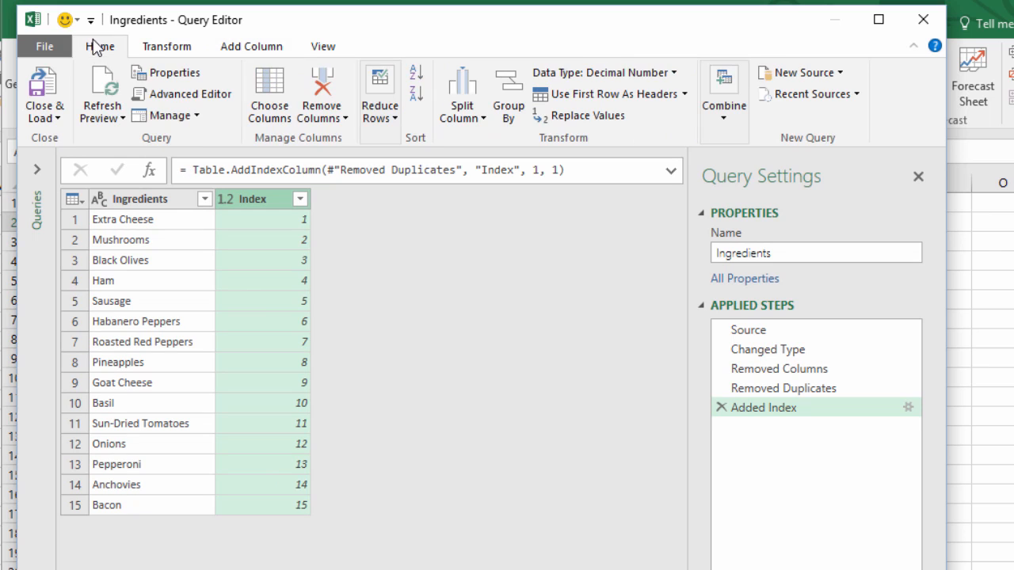
click(56, 118)
click(77, 161)
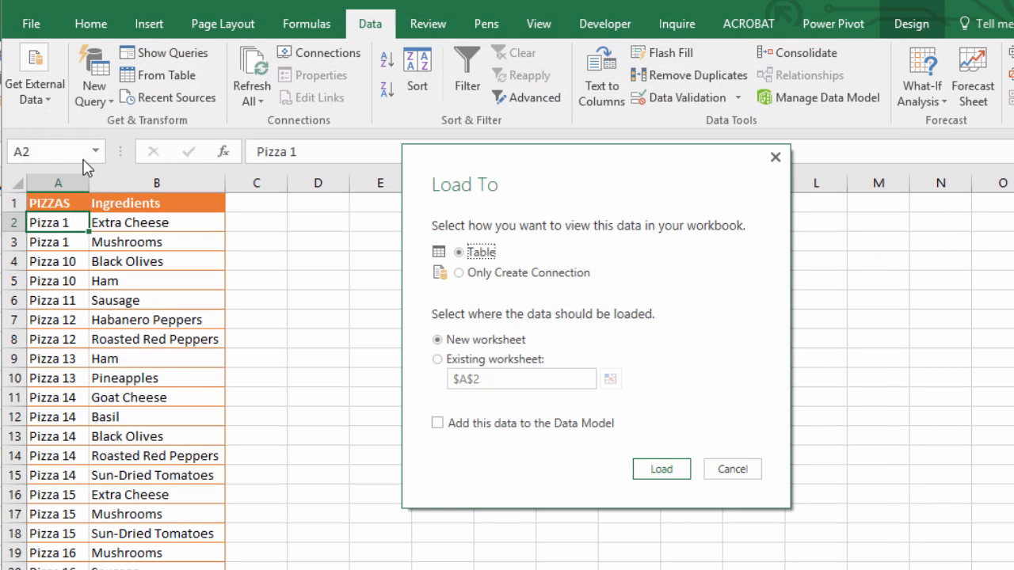
click(472, 276)
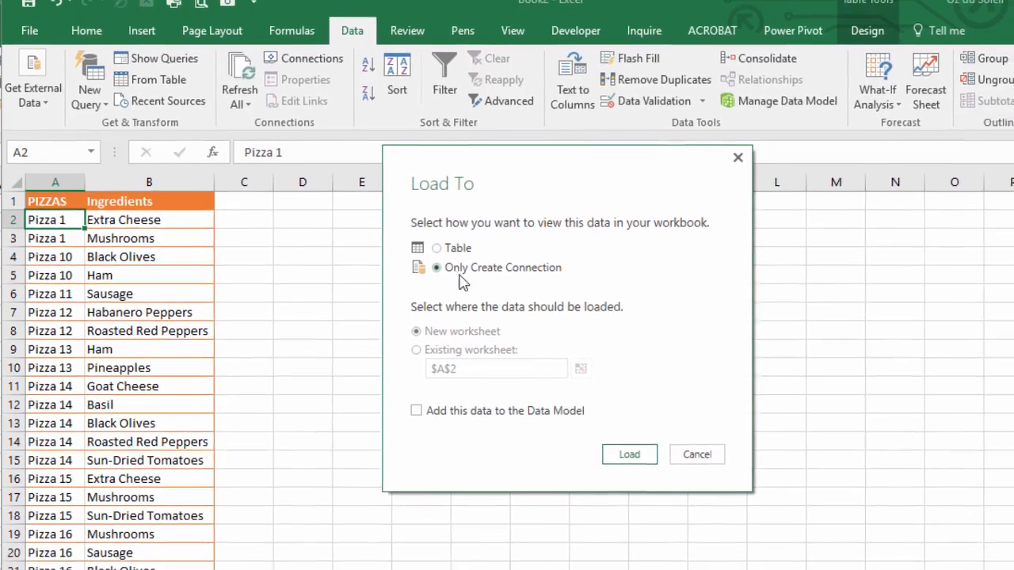
click(586, 435)
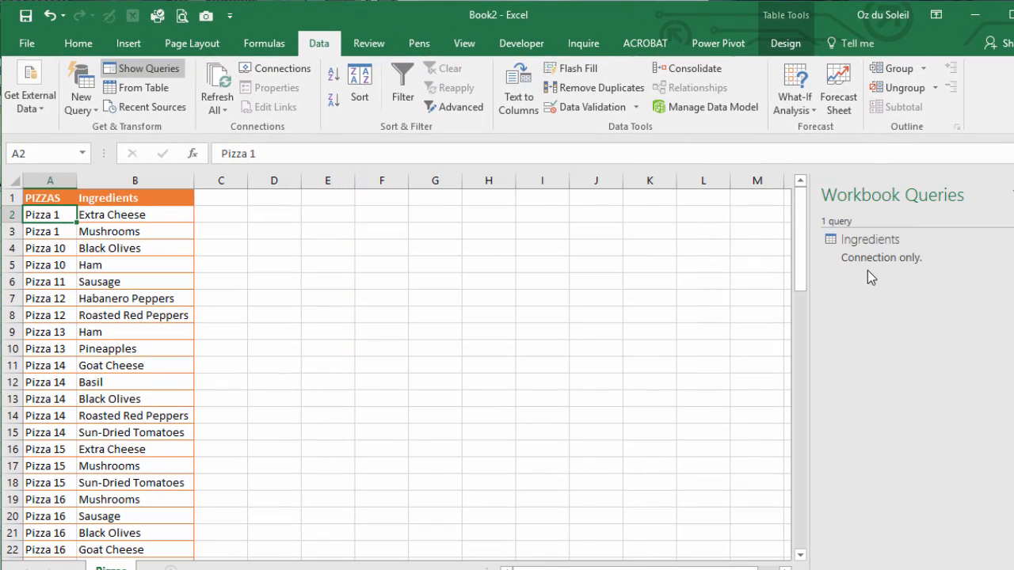
Create a second query from the same worksheet table and name it Pizzas.
click(135, 271)
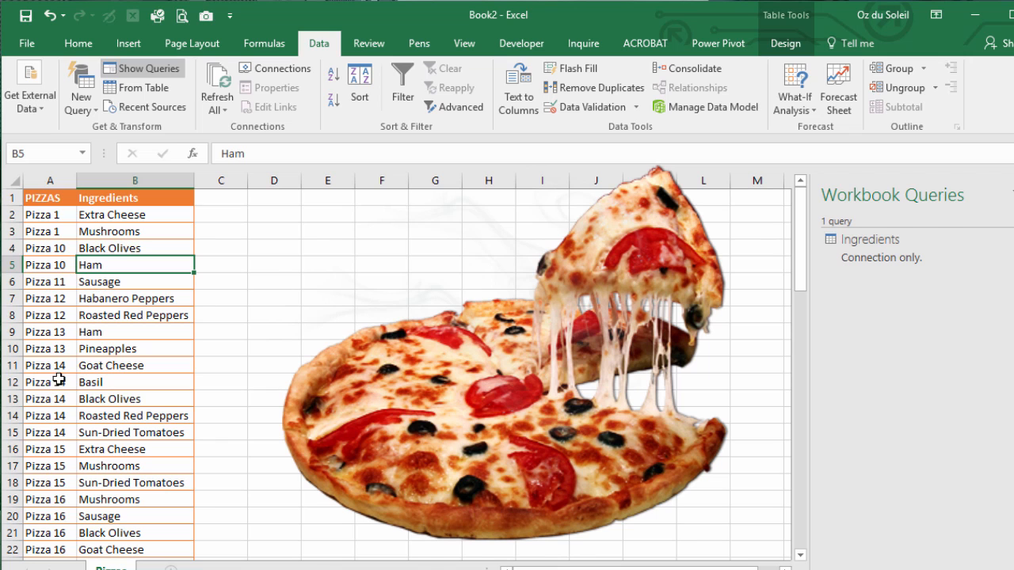
click(134, 88)
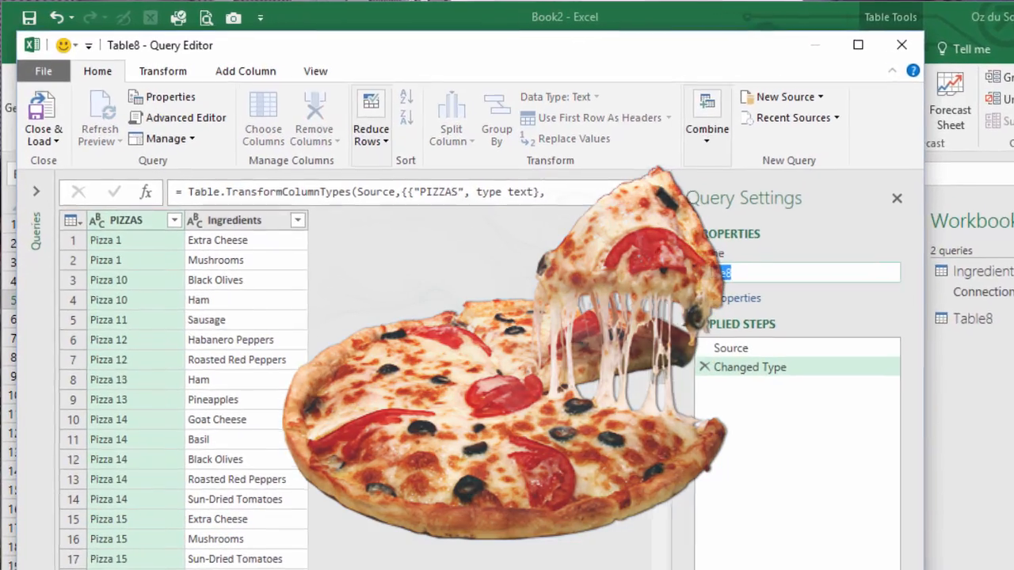
click(629, 241)
text(Pizzas)
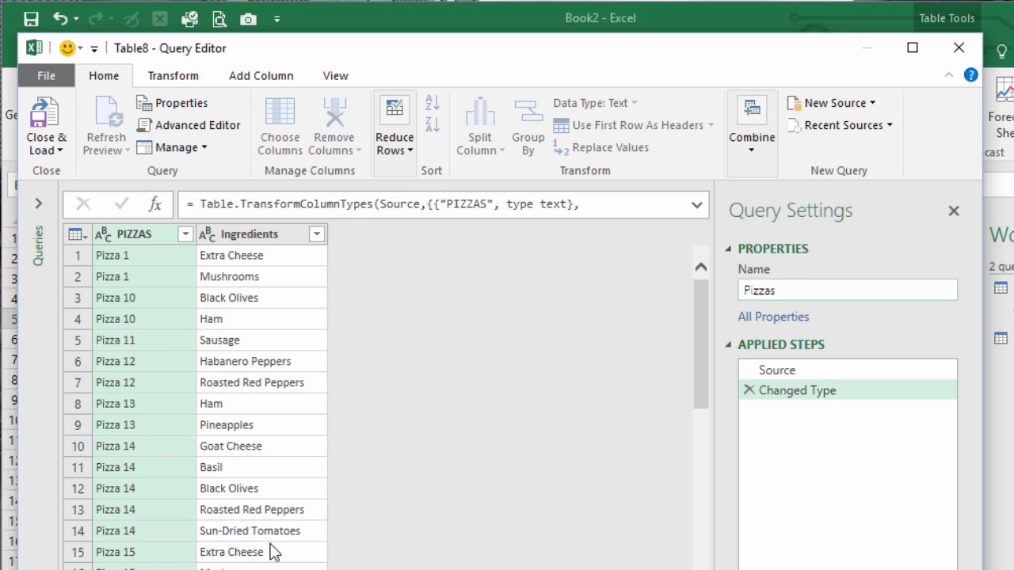
Close the Pizzas query and load it to the workbook as a connection only.
click(60, 149)
click(71, 190)
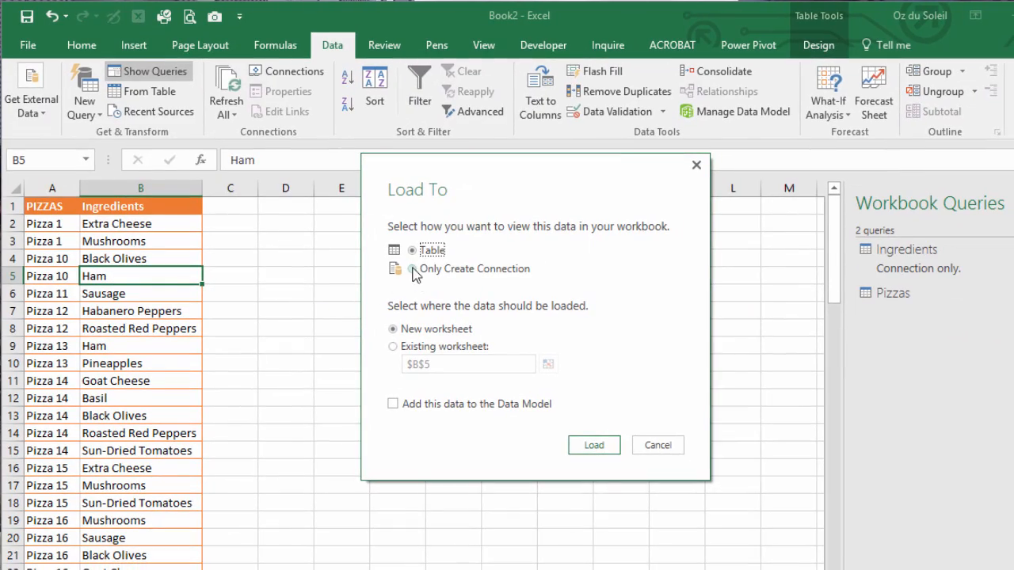
click(412, 269)
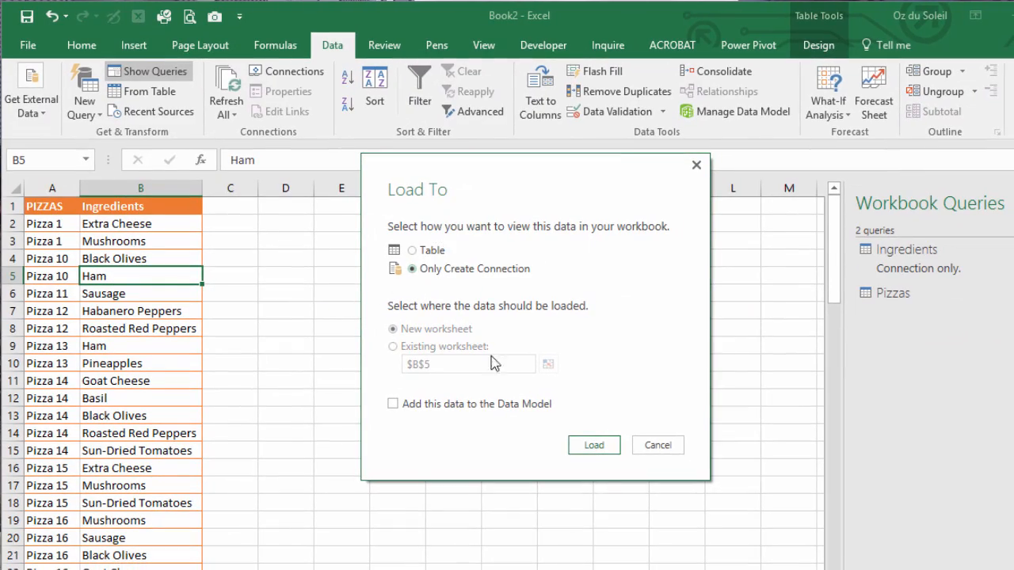
click(586, 445)
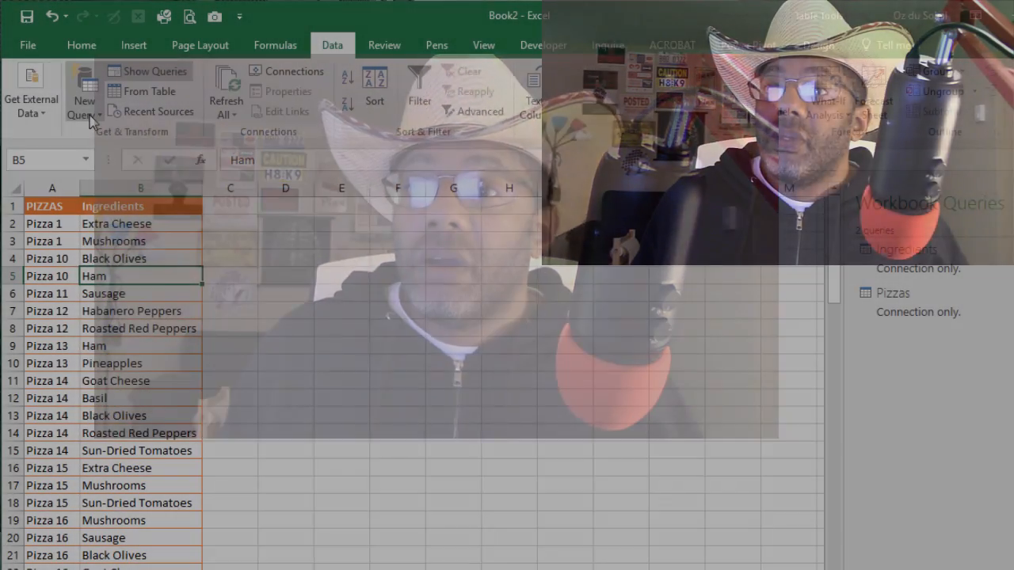
Merge the Pizzas query with the Ingredients query, matching on their Ingredients columns with a Left Outer join.
click(88, 111)
mouse_move(143, 342)
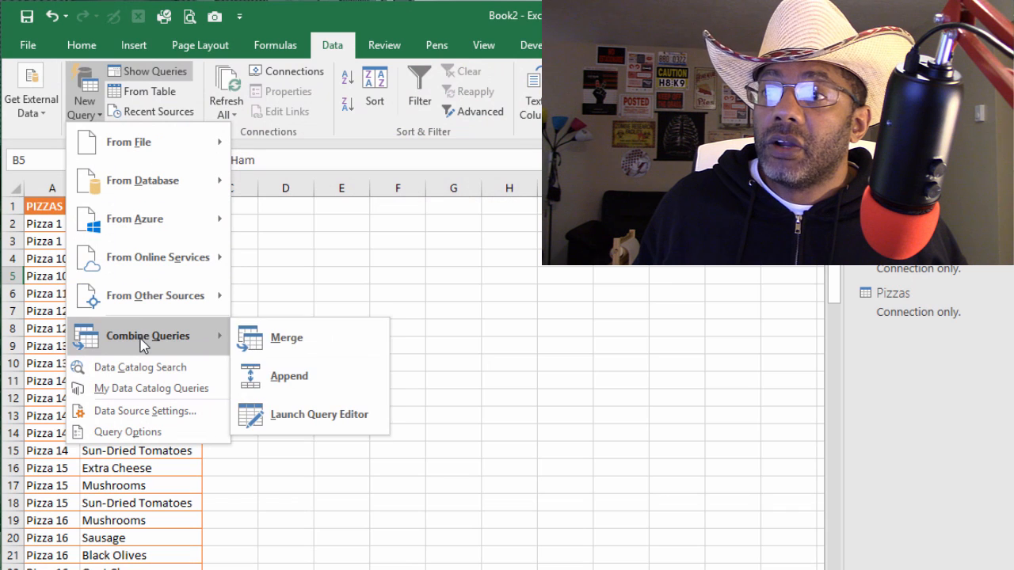
click(252, 345)
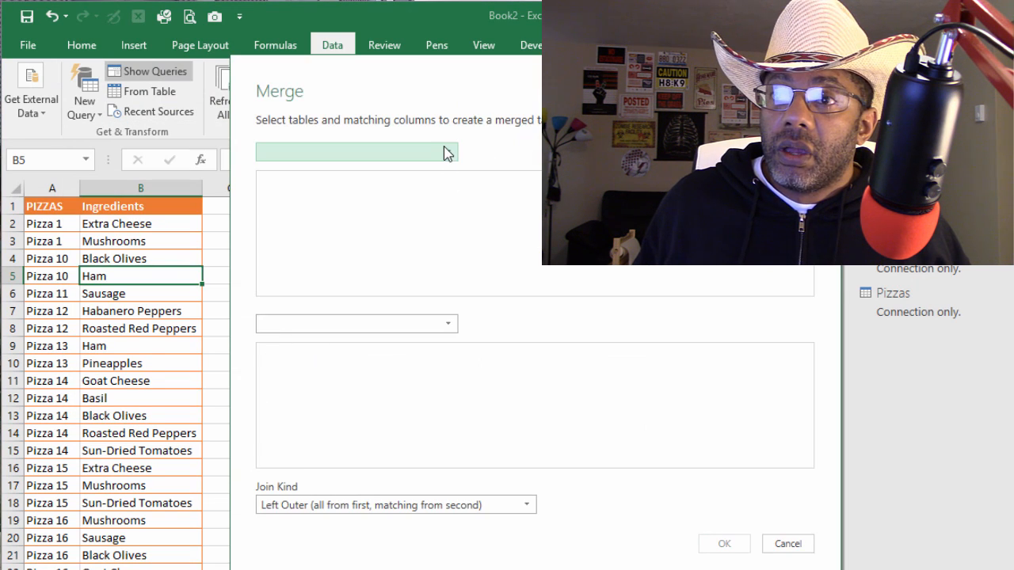
click(445, 153)
click(423, 191)
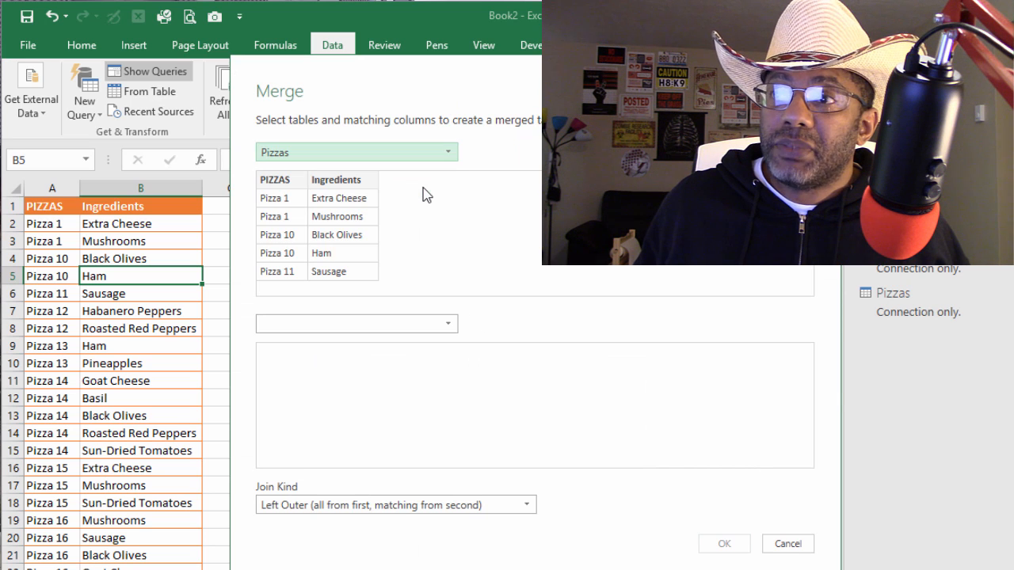
click(440, 328)
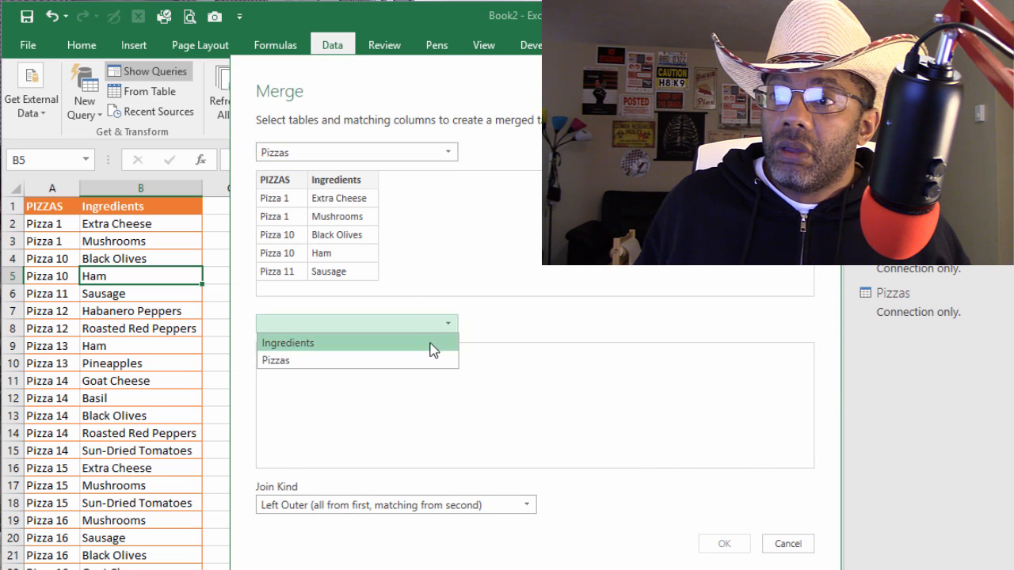
click(435, 343)
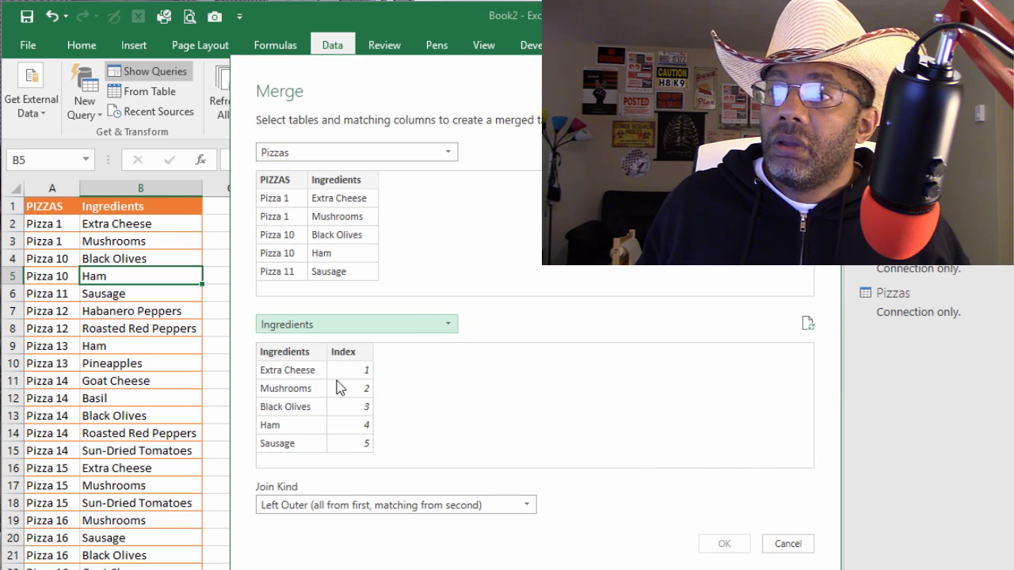
click(288, 353)
click(331, 189)
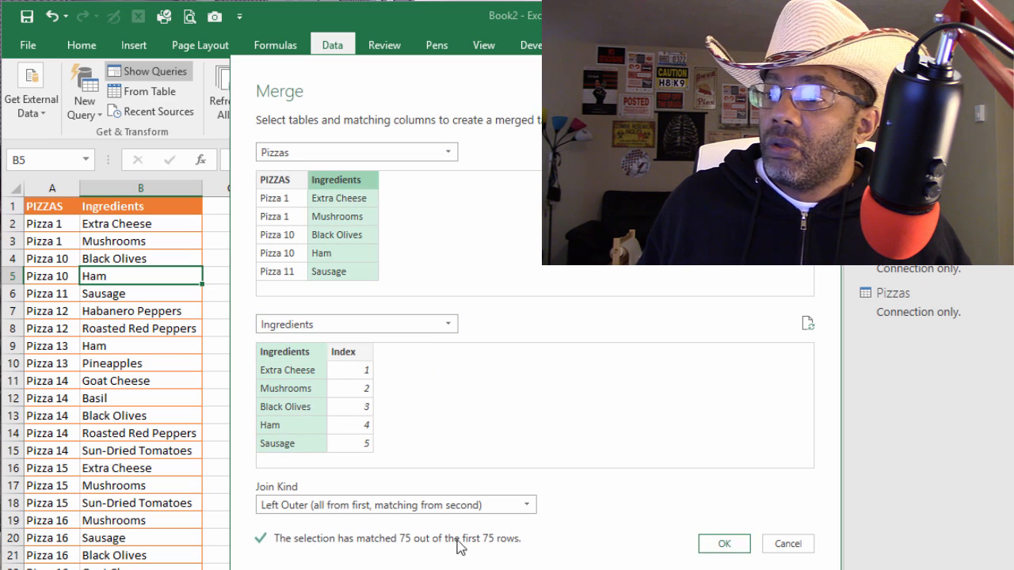
click(724, 545)
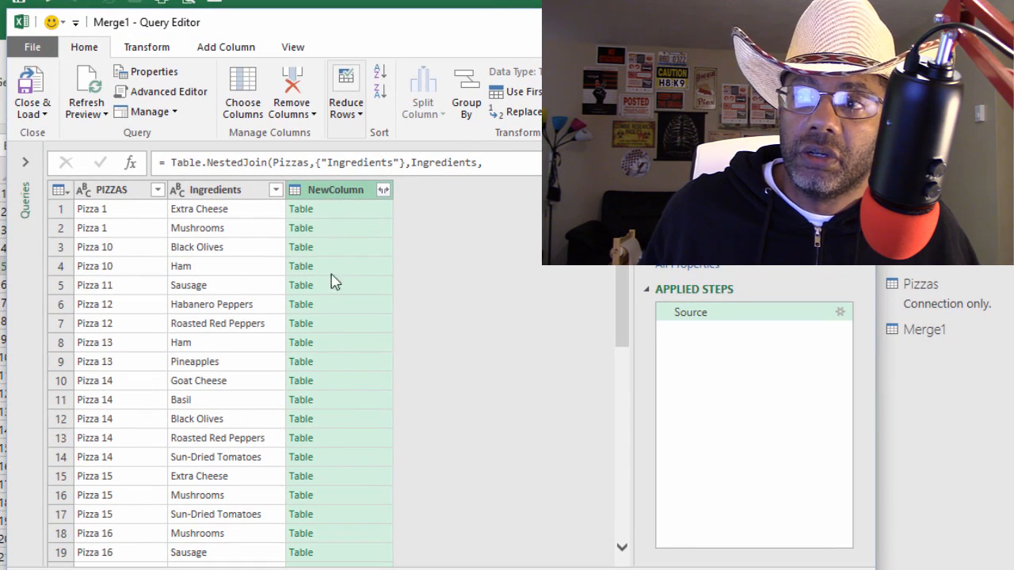
Expand NewColumn in the merged query to include only the Index column, keeping the original column name as prefix.
click(383, 191)
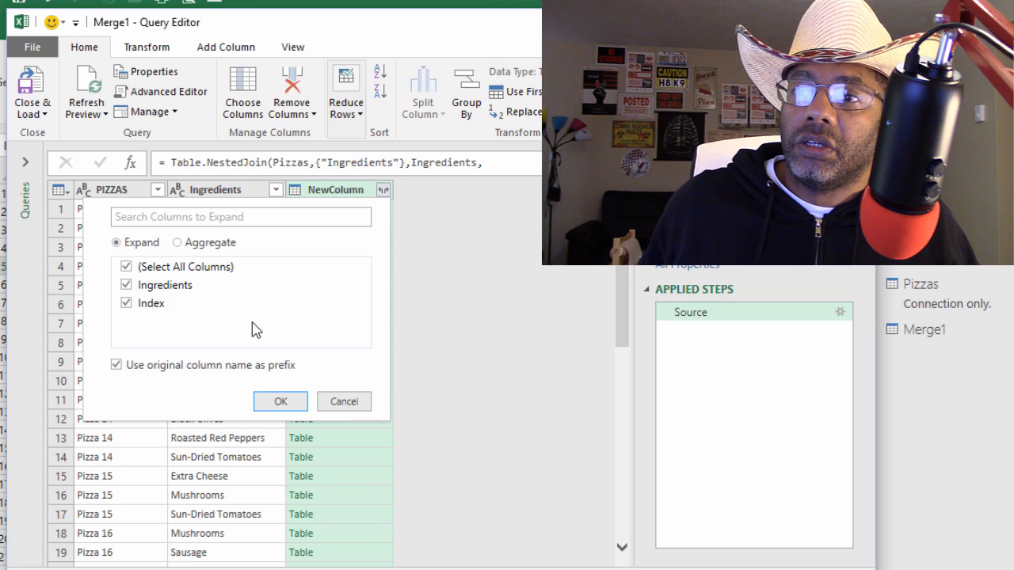
click(130, 290)
click(278, 401)
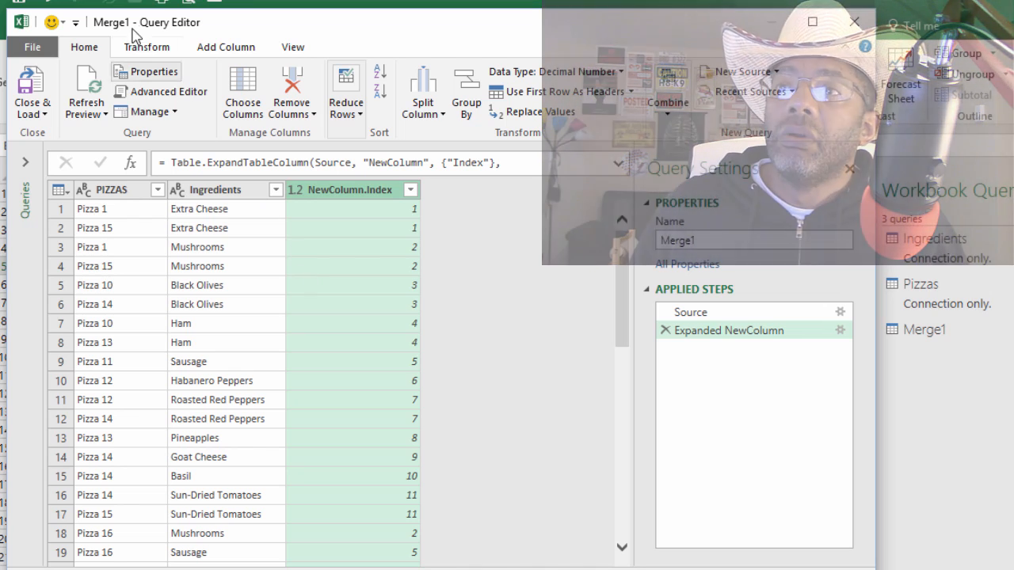
Pivot the NewColumn.Index column using Ingredients as the values column, with the aggregate function set to Don't Aggregate.
click(147, 50)
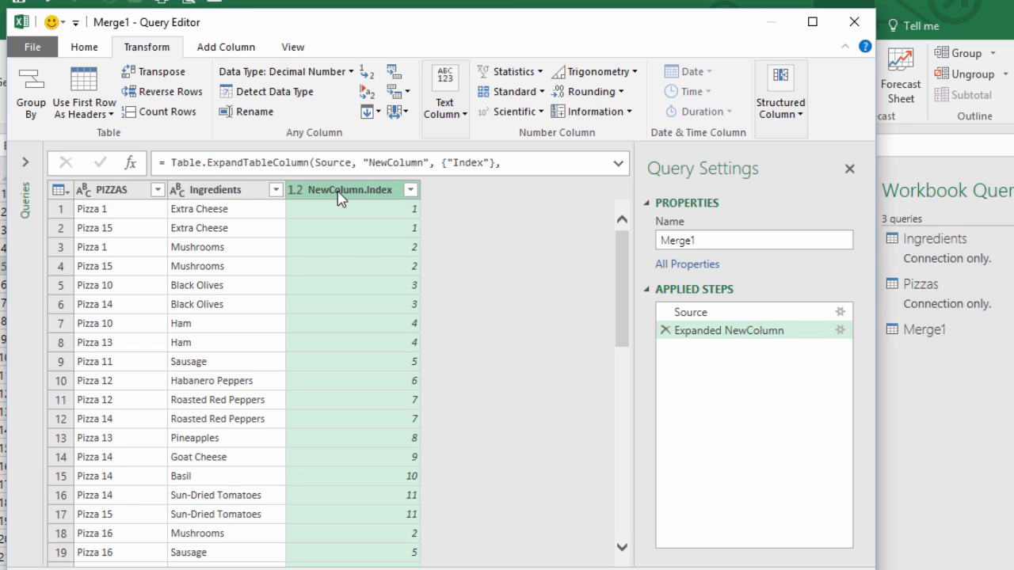
click(394, 74)
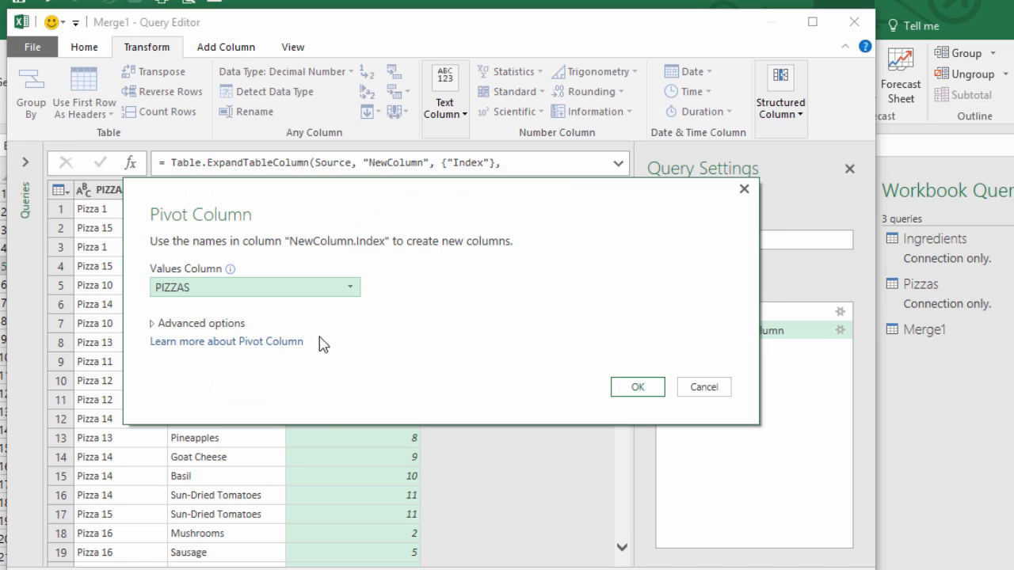
click(321, 294)
click(315, 326)
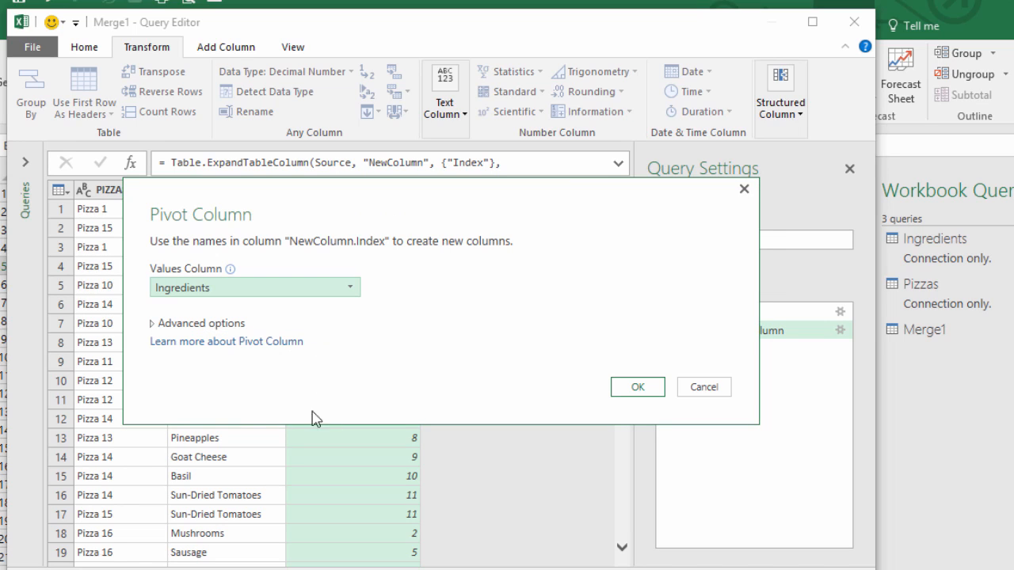
click(153, 325)
click(163, 363)
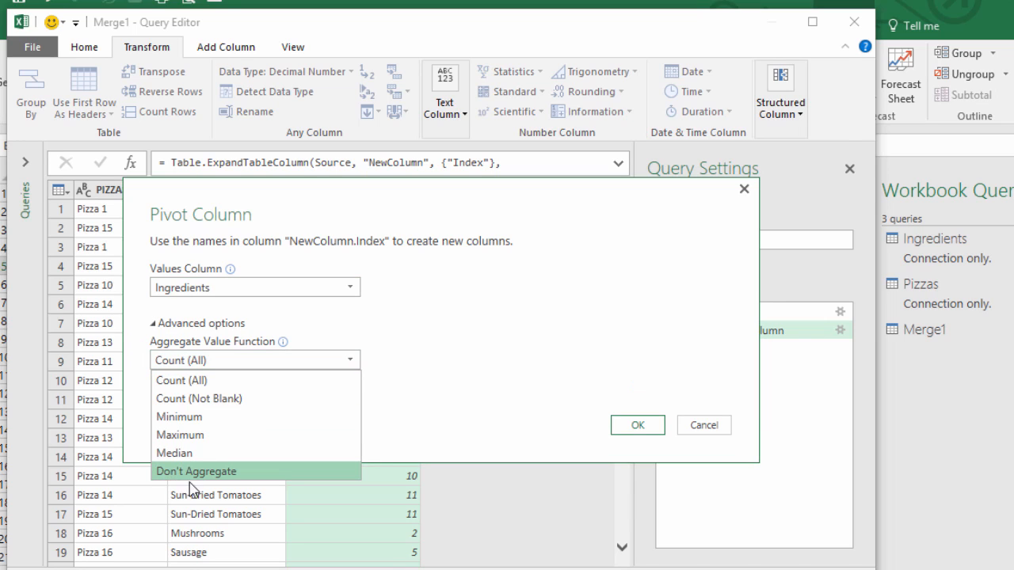
click(226, 474)
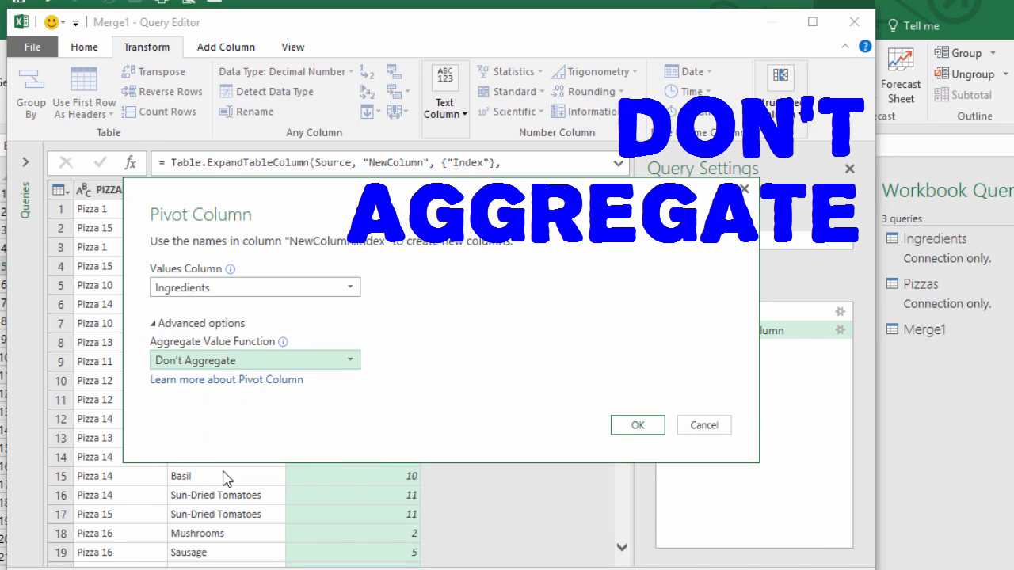
click(636, 428)
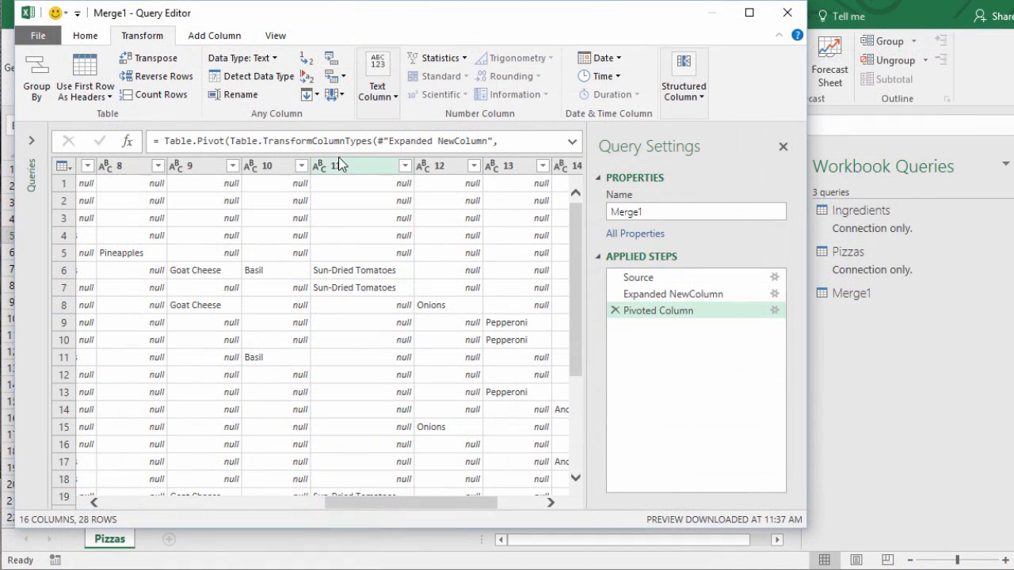
Review the pivoted columns back to the first one, and delete the Pivoted Column step from the query.
drag(395, 507, 106, 515)
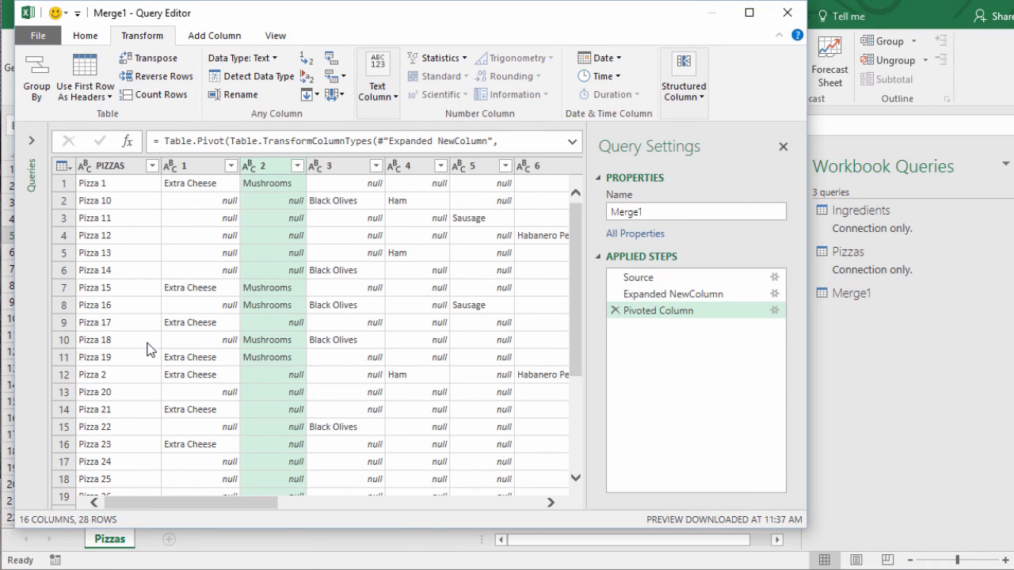
click(616, 311)
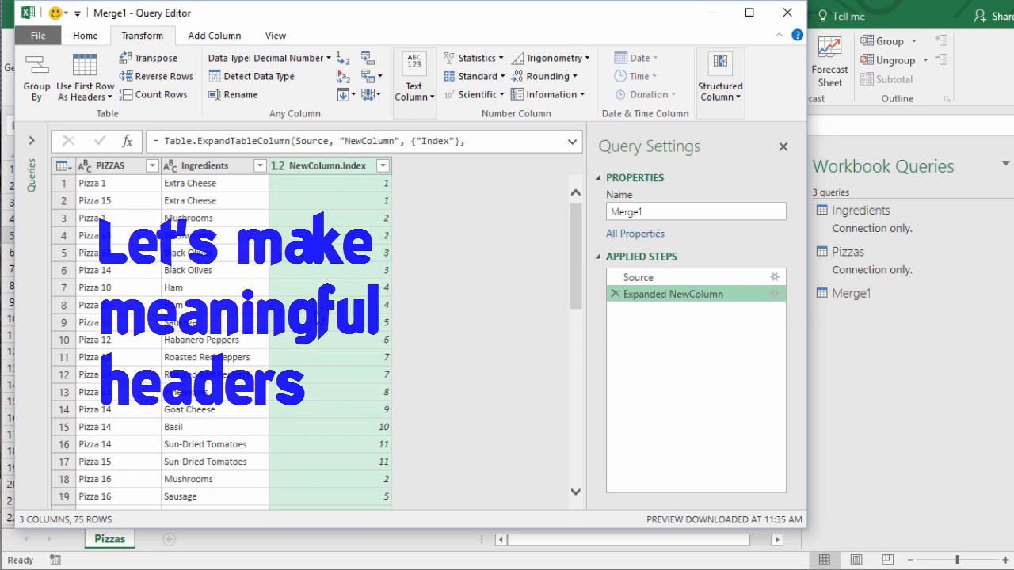
Add a custom column that holds the text "Ingredients" in every row, keeping the default column name Custom.
click(214, 36)
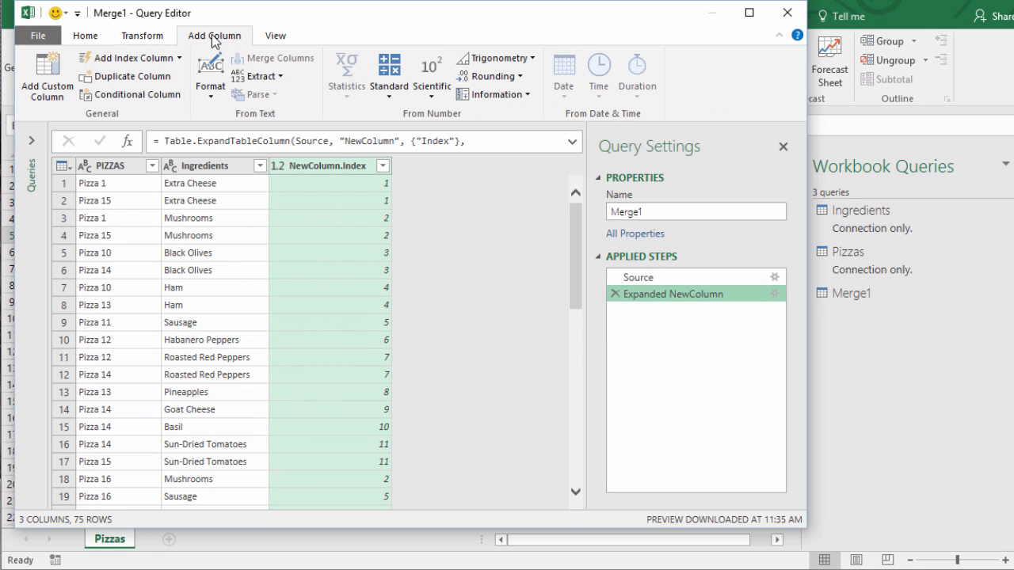
click(41, 77)
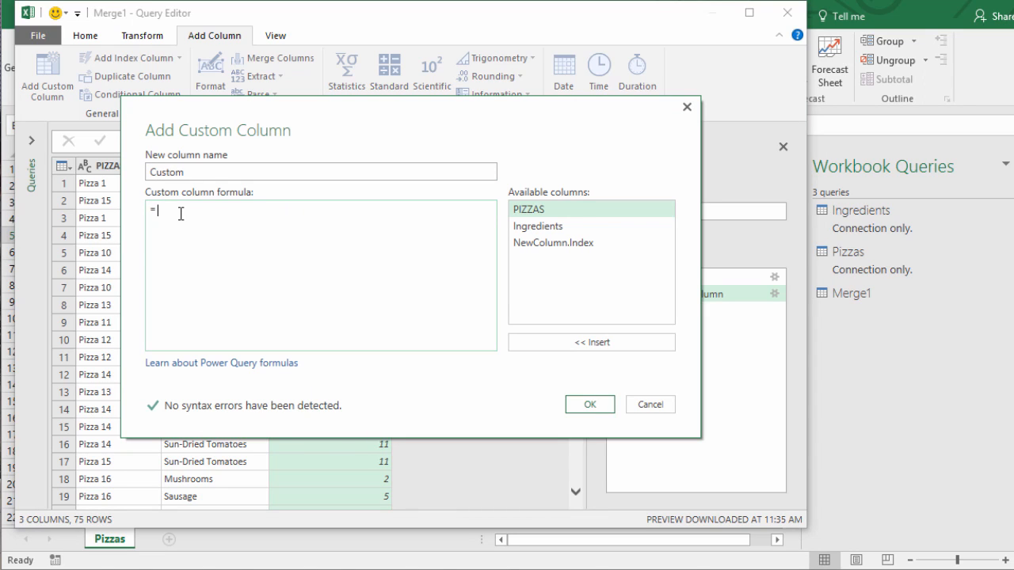
text("Ingredients)
click(568, 404)
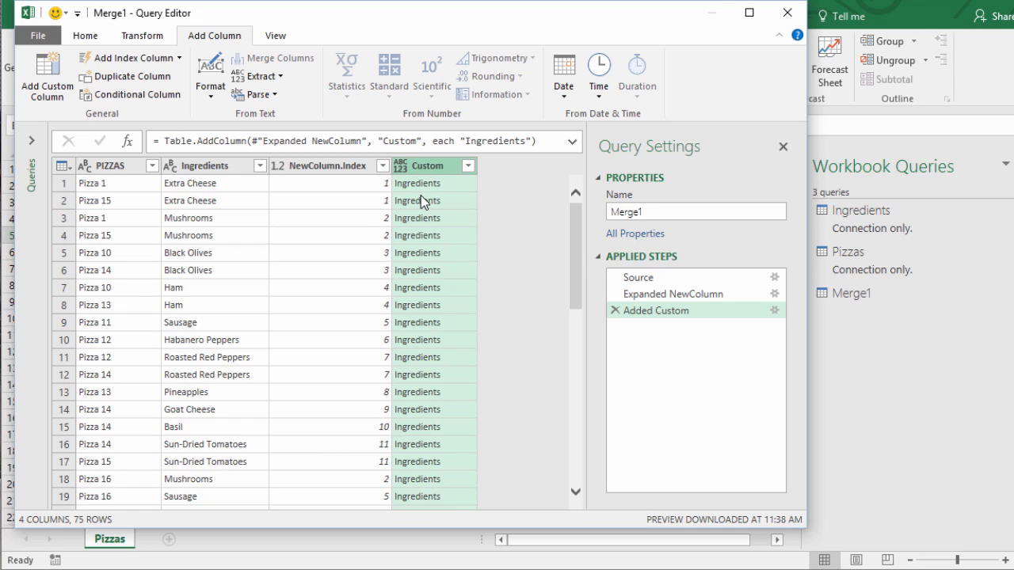
Merge the Custom and NewColumn.Index columns, in that order, into a new column named Toppings with a Space separator.
key(ctrl)
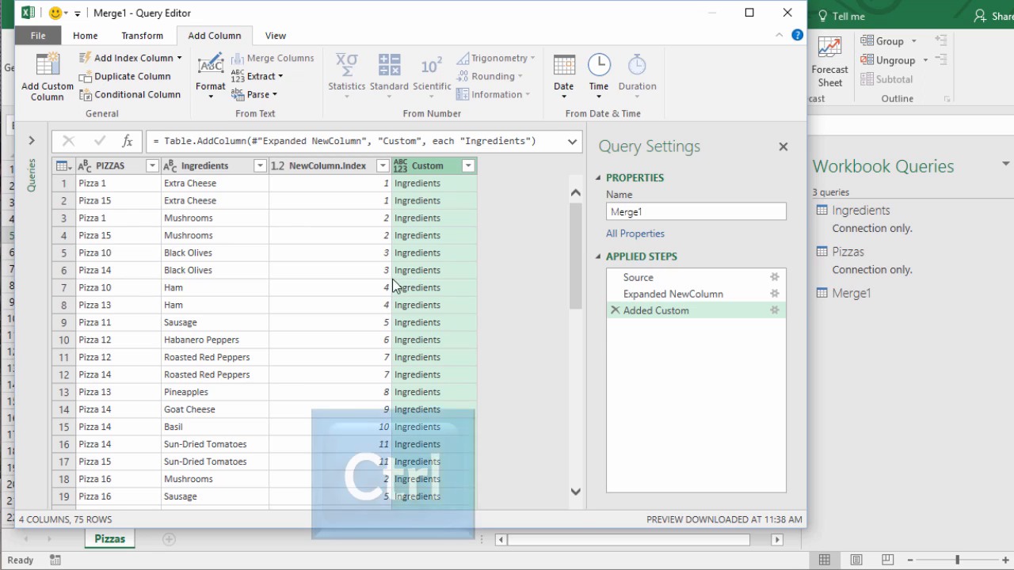
ctrl+click(333, 166)
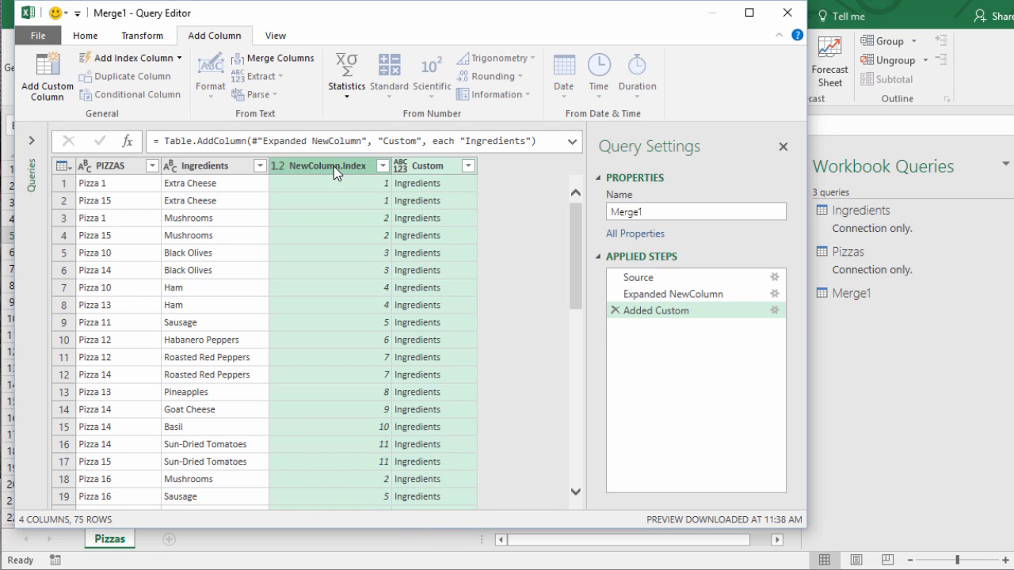
click(284, 58)
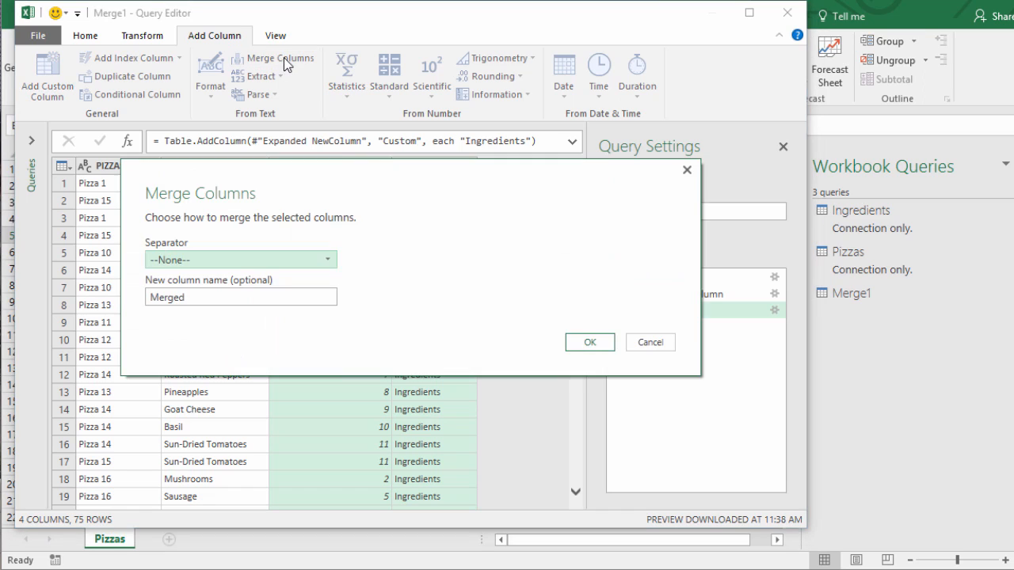
click(278, 265)
click(260, 361)
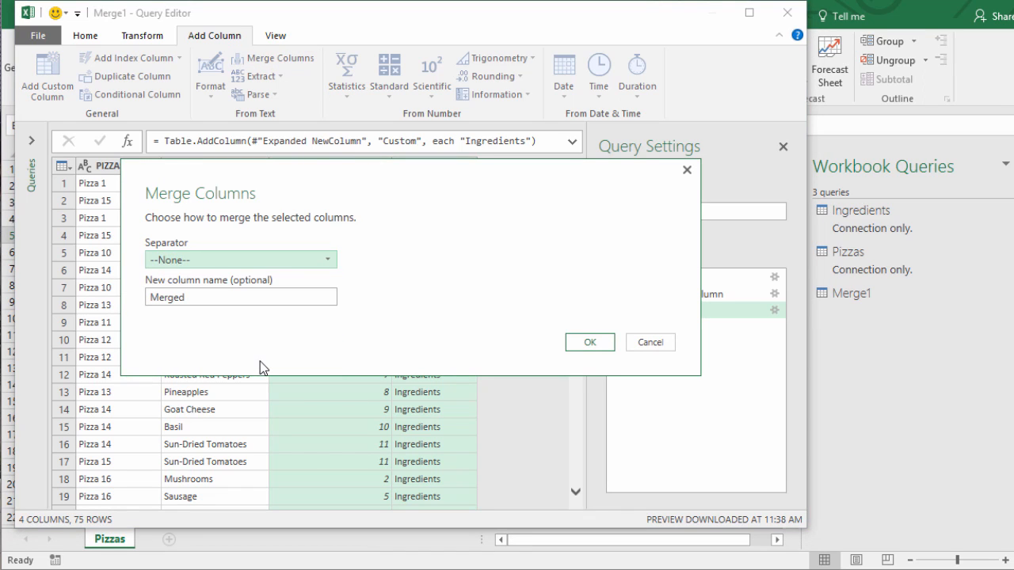
click(195, 302)
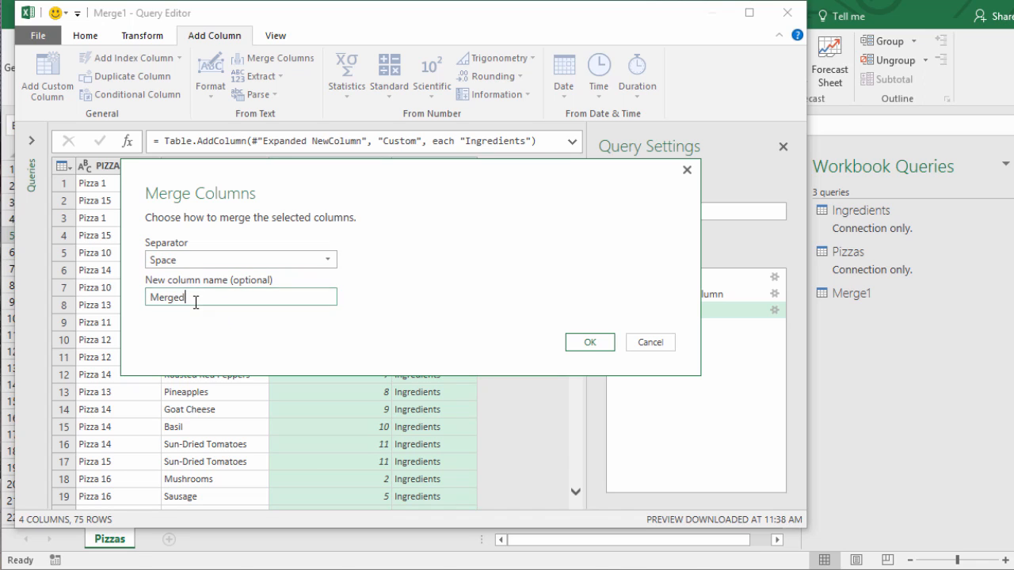
double_click(196, 302)
text(Toppings)
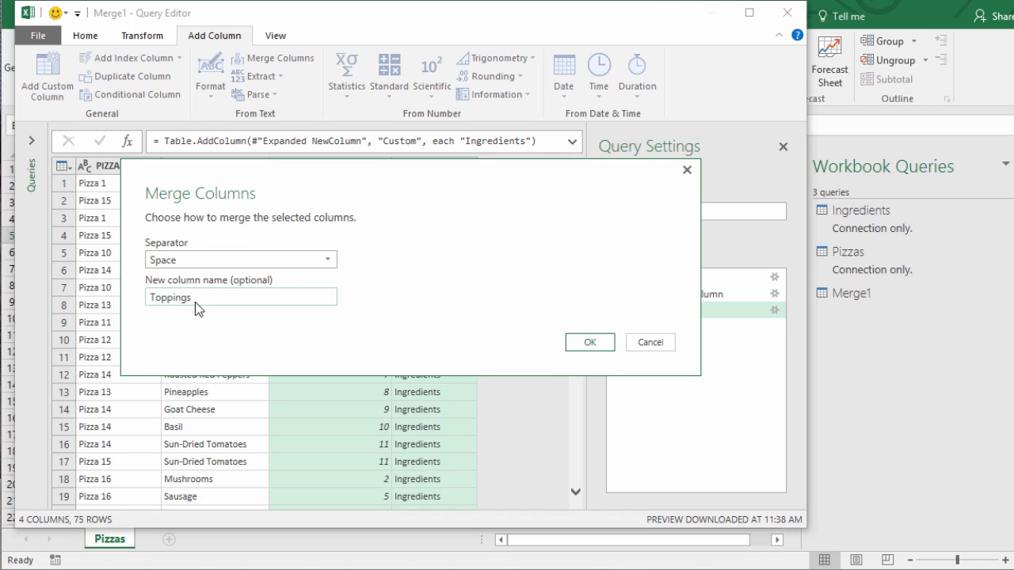
click(578, 343)
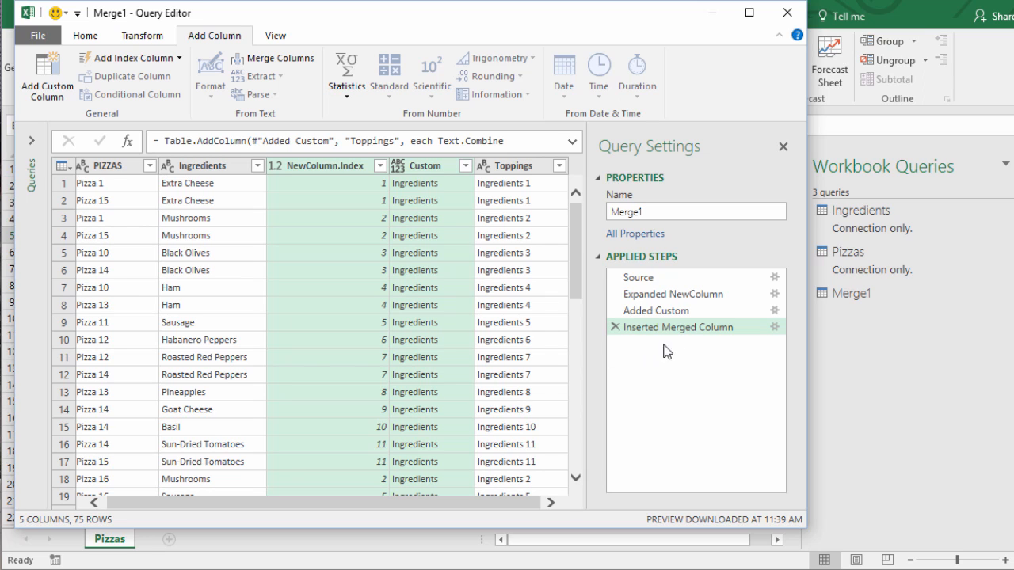
Edit the Added Custom step so its formula is "Ingredient", and return to the Inserted Merged Column step.
click(775, 311)
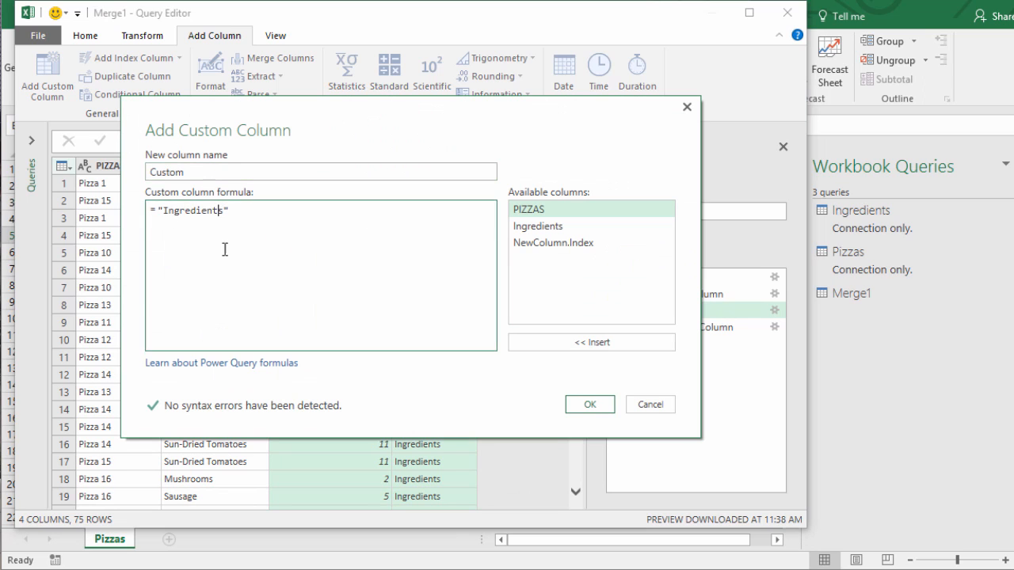
click(570, 405)
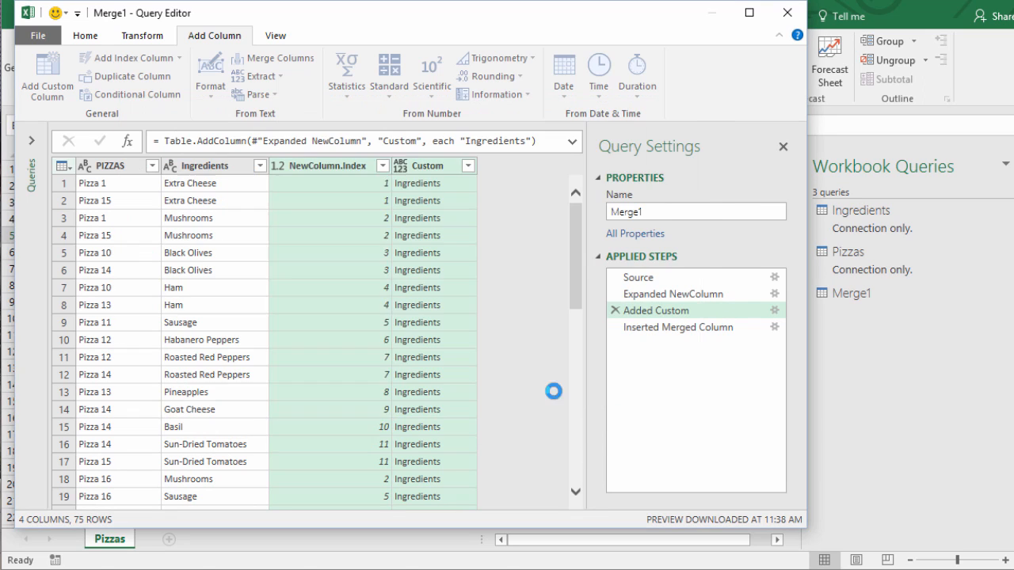
click(652, 329)
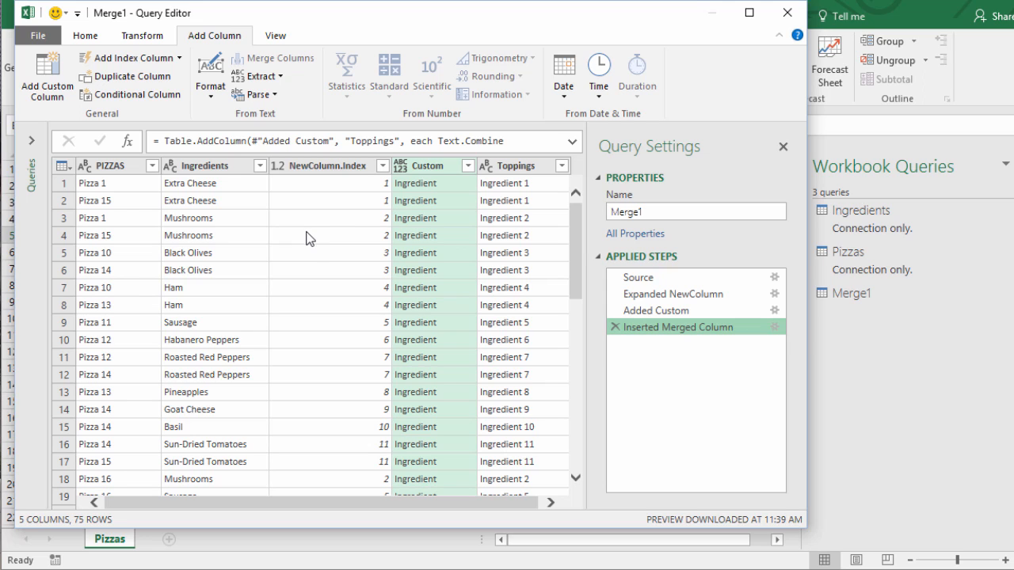
Remove the NewColumn.Index and Custom columns from the merged query.
right_click(308, 165)
click(342, 194)
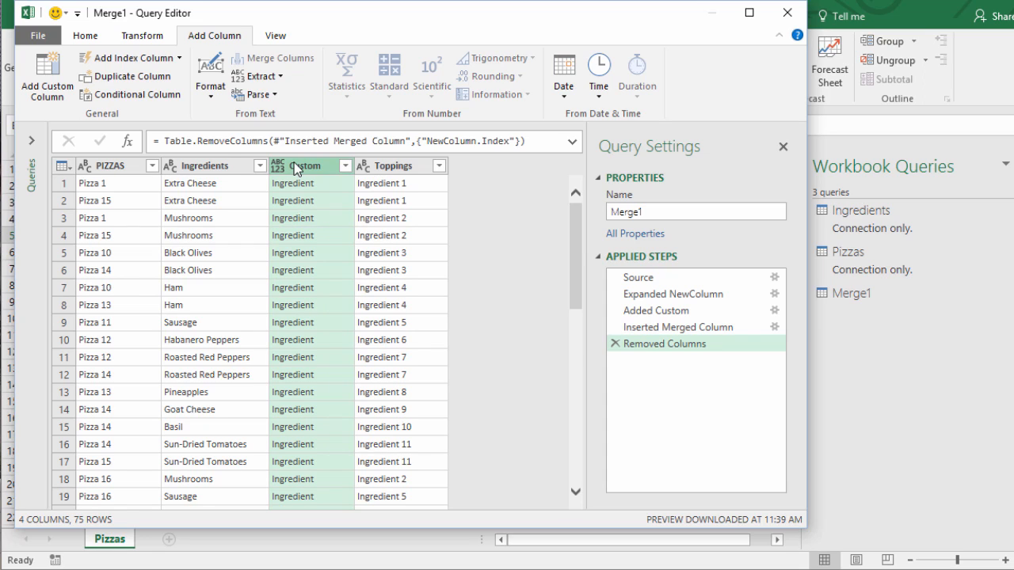
right_click(300, 164)
click(337, 194)
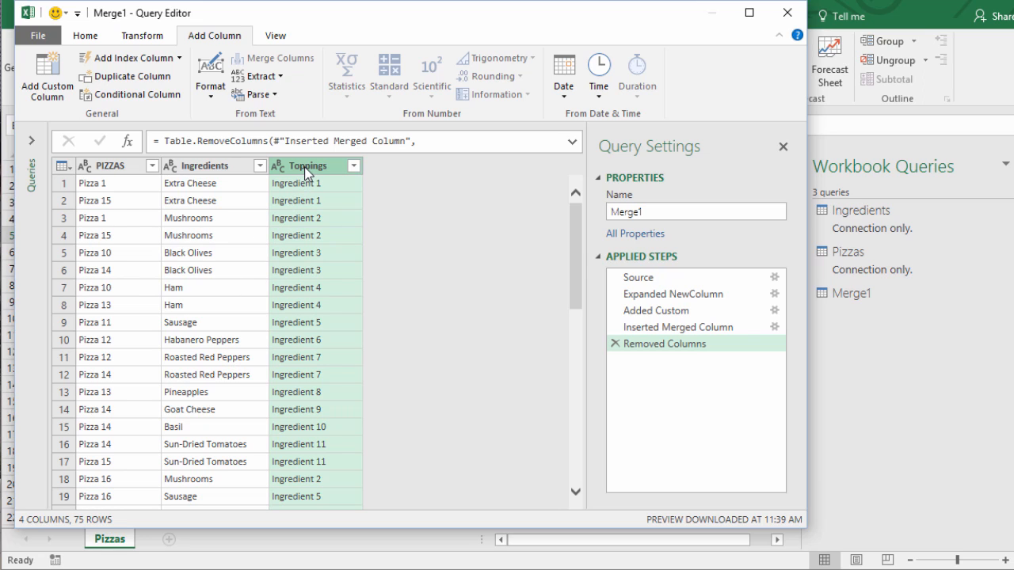
Pivot the Toppings column using Ingredients as the values column with Don't Aggregate, and look over the resulting rows.
click(143, 37)
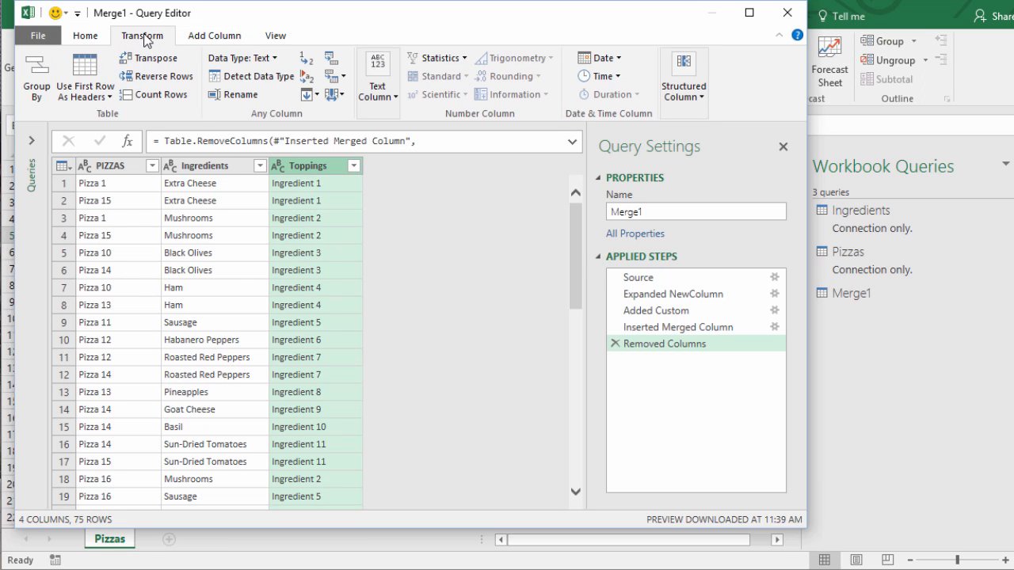
click(331, 60)
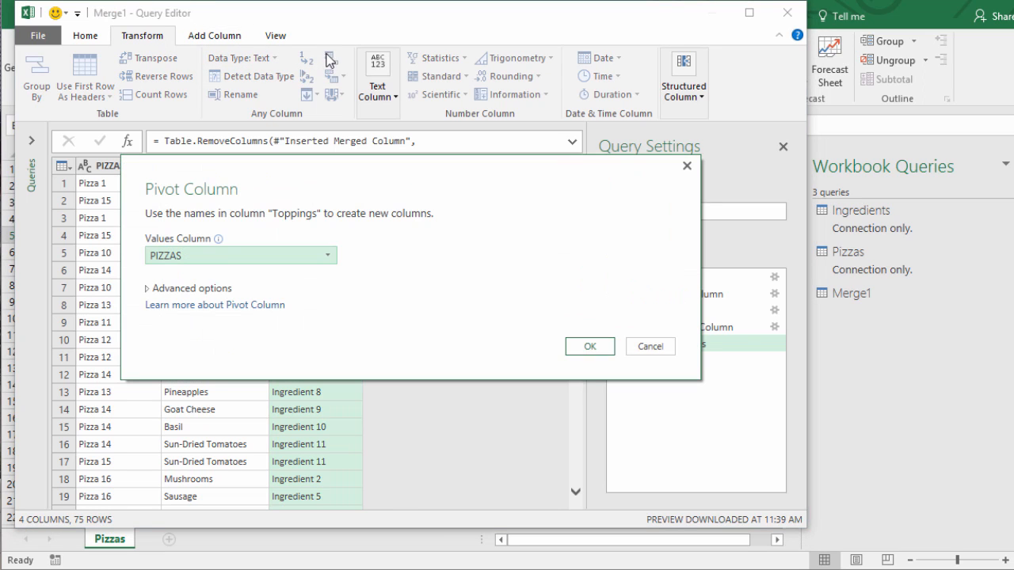
click(293, 255)
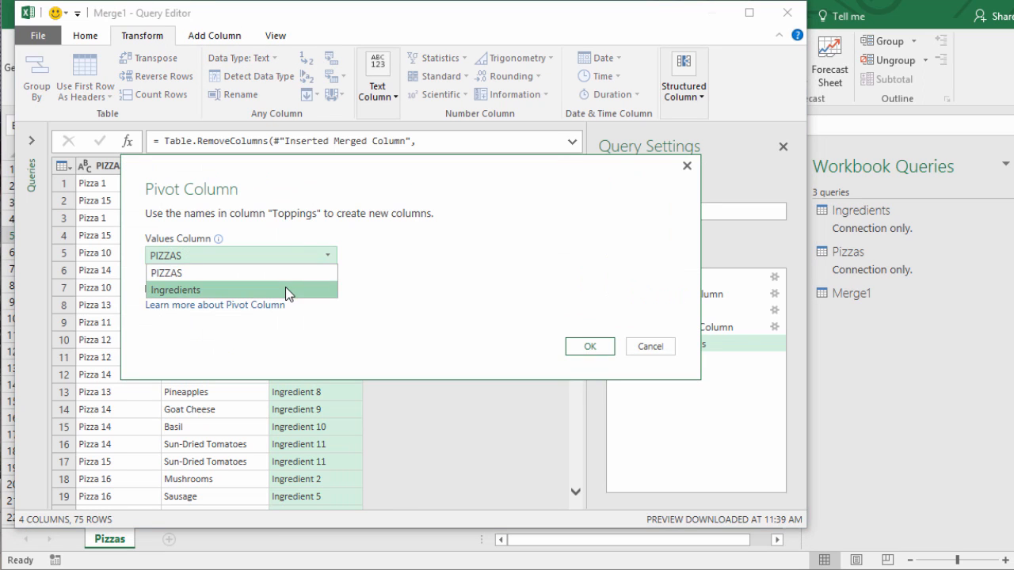
click(285, 290)
click(158, 290)
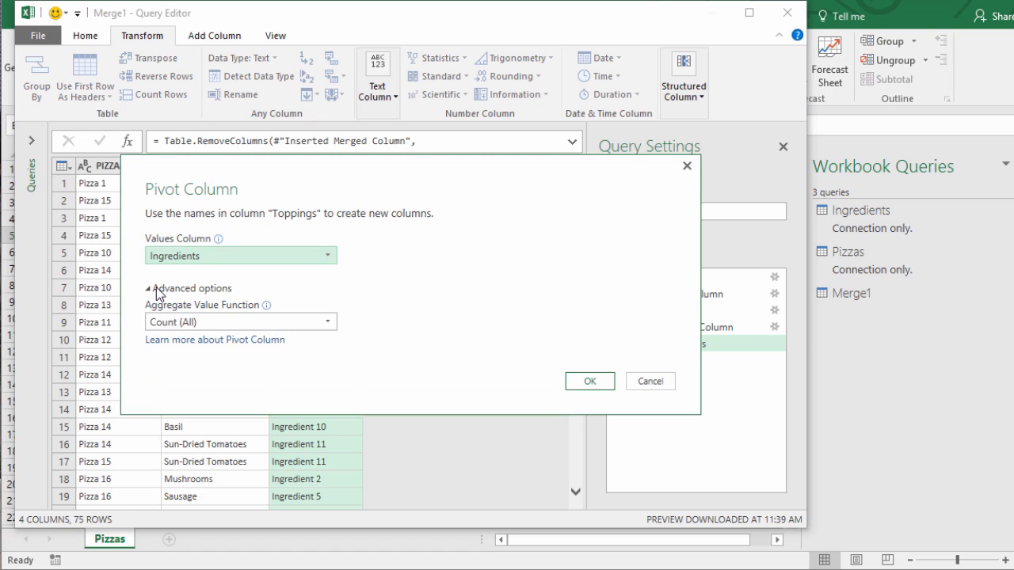
click(159, 322)
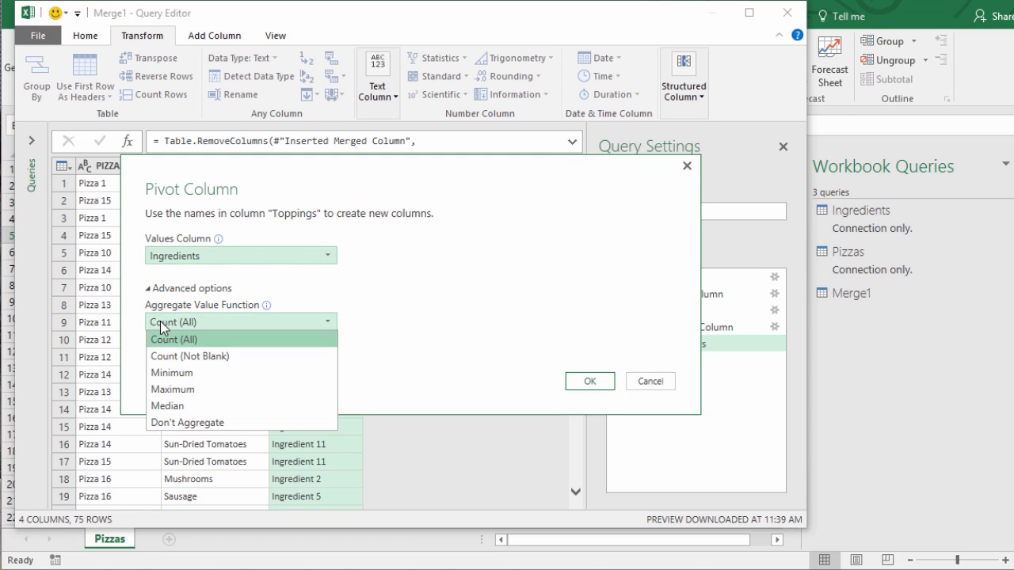
click(172, 423)
click(587, 380)
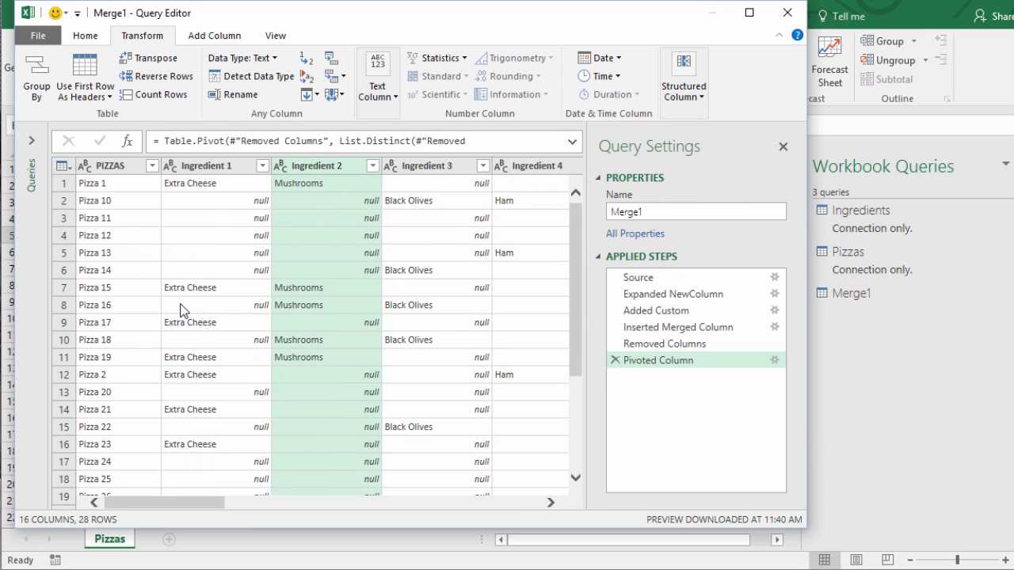
scroll(181, 311, down, 4)
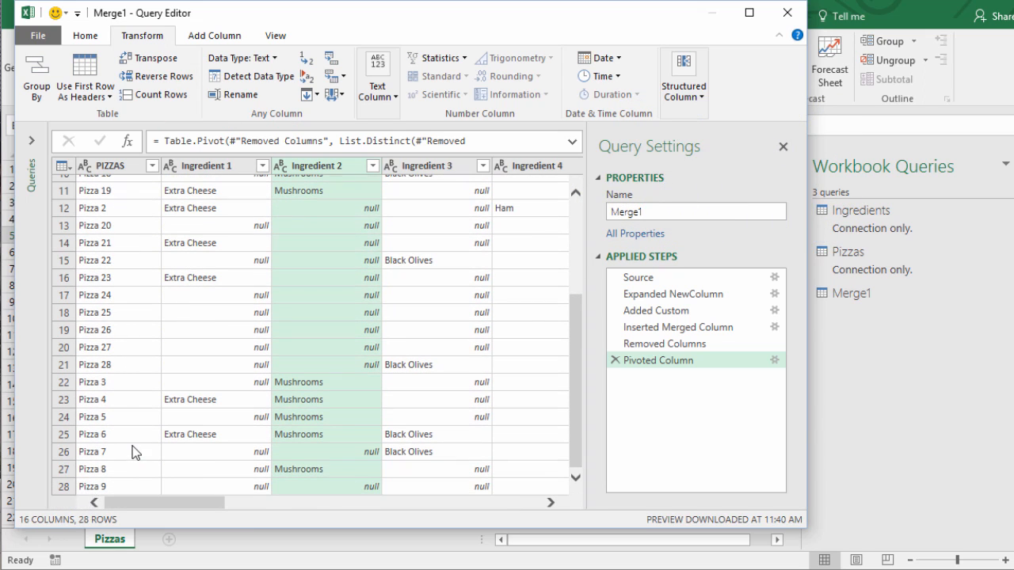
scroll(134, 452, up, 4)
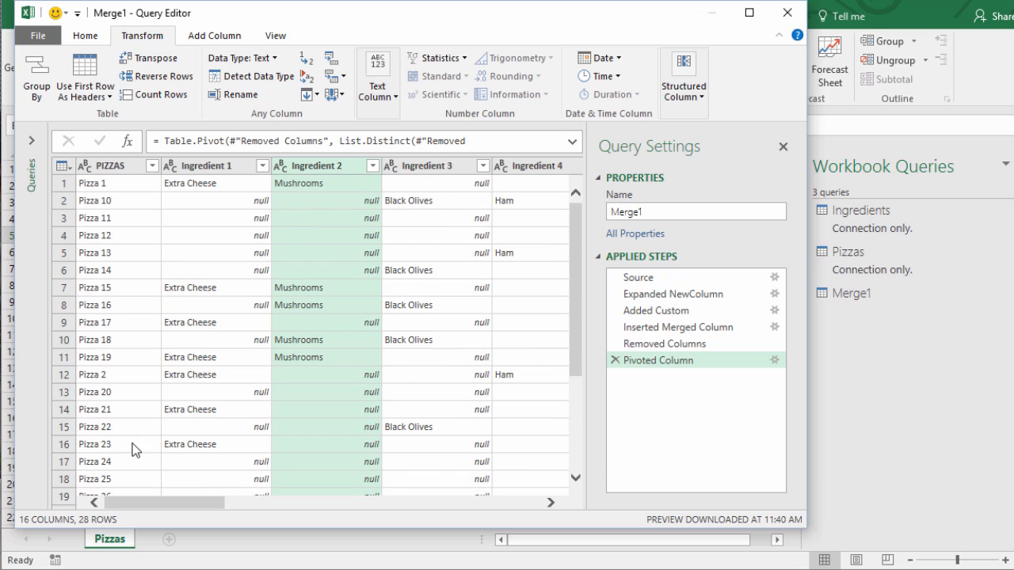
Close the query editor and load the pivoted Merge1 query to a new worksheet.
click(65, 289)
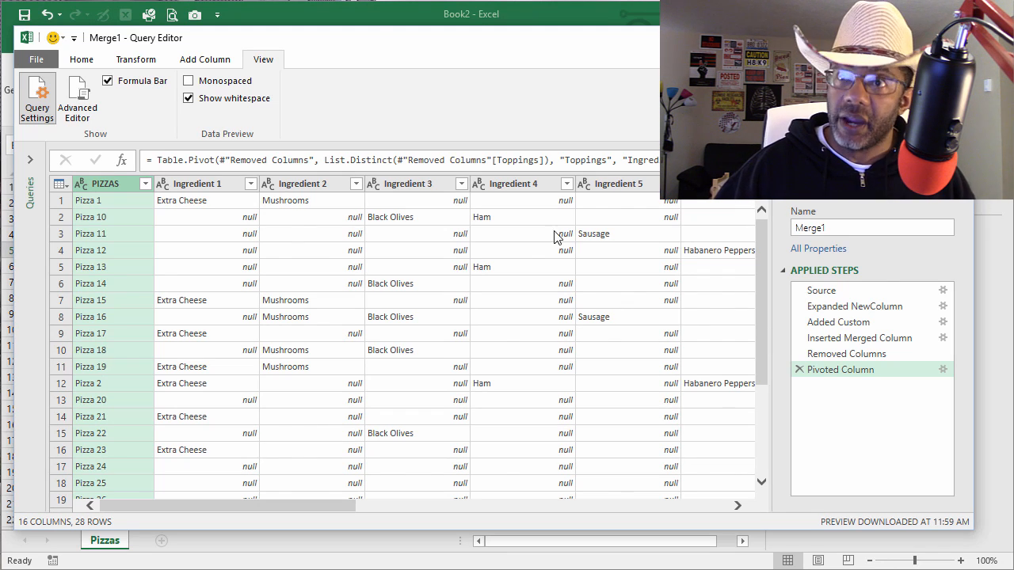
click(38, 61)
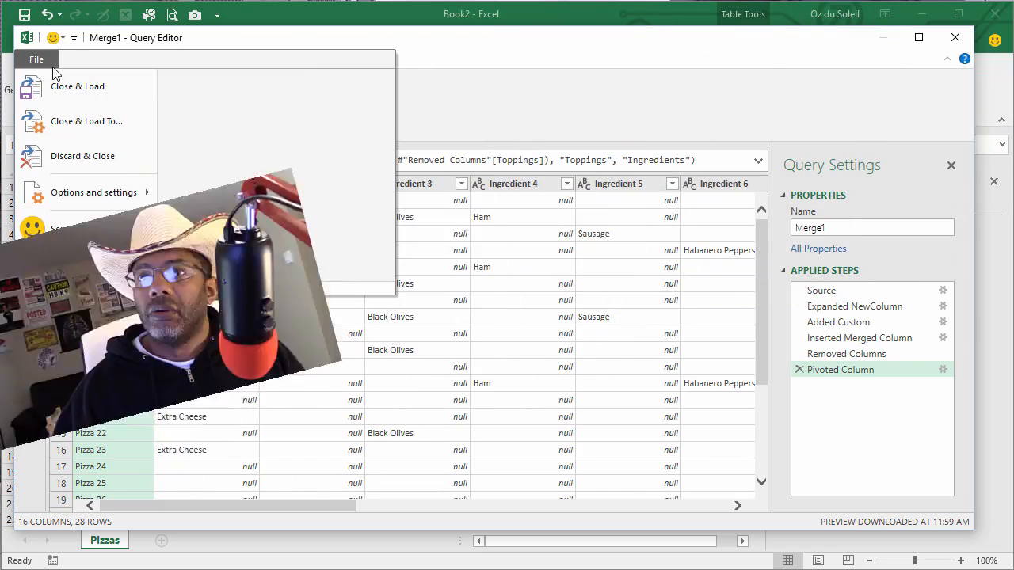
click(73, 87)
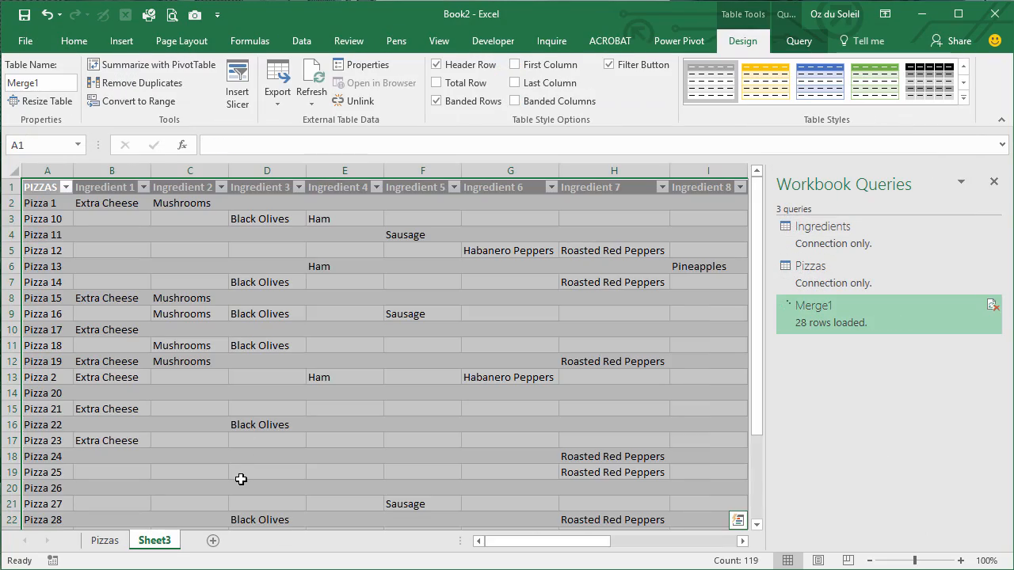
Close the Workbook Queries pane and set the worksheet zoom to 90%.
click(333, 393)
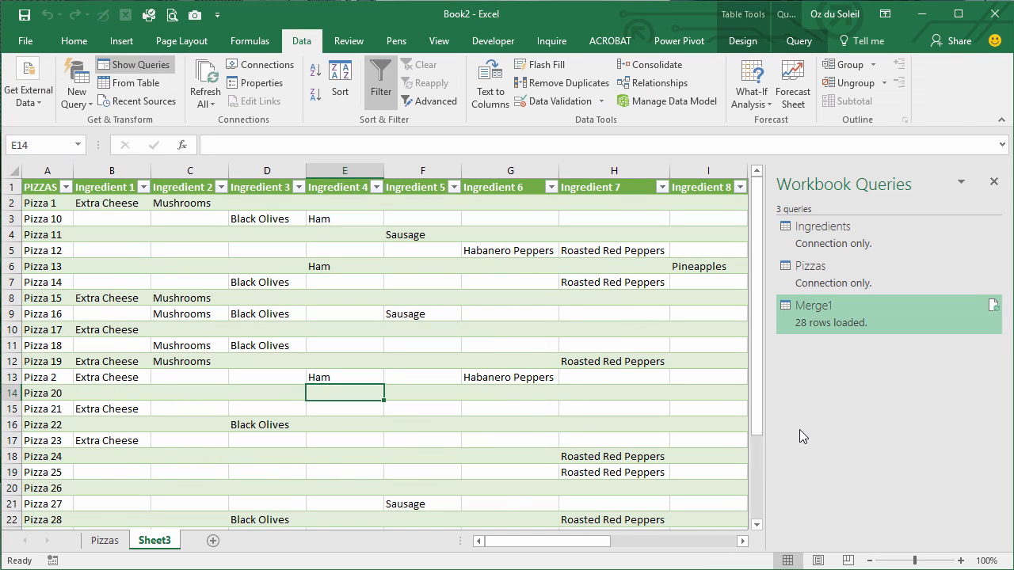
click(993, 181)
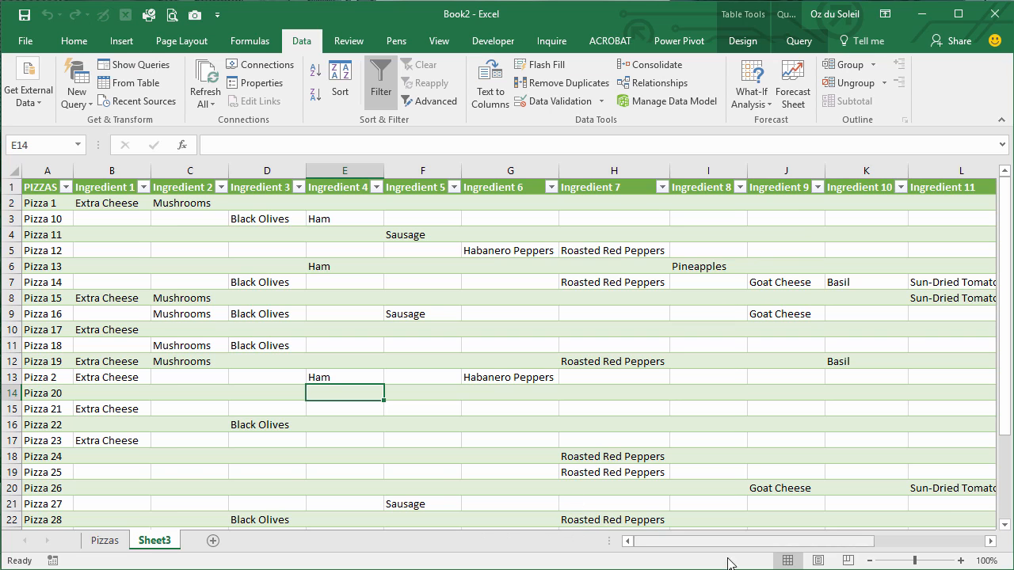
click(870, 561)
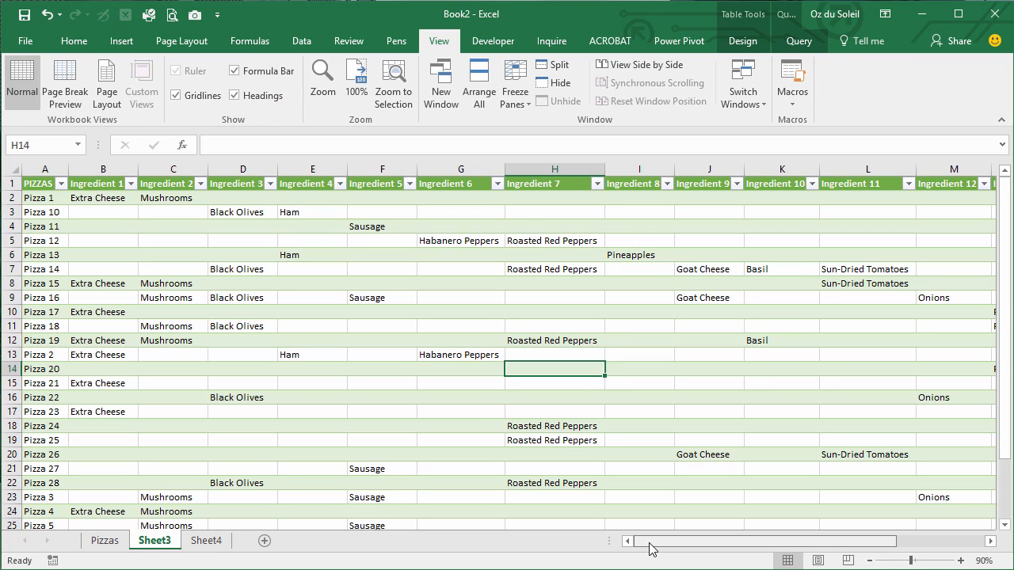
Add a column headed CONSOLIDATED in Q1, directly after Ingredient 15, and widen it to fit the header.
drag(650, 546, 769, 546)
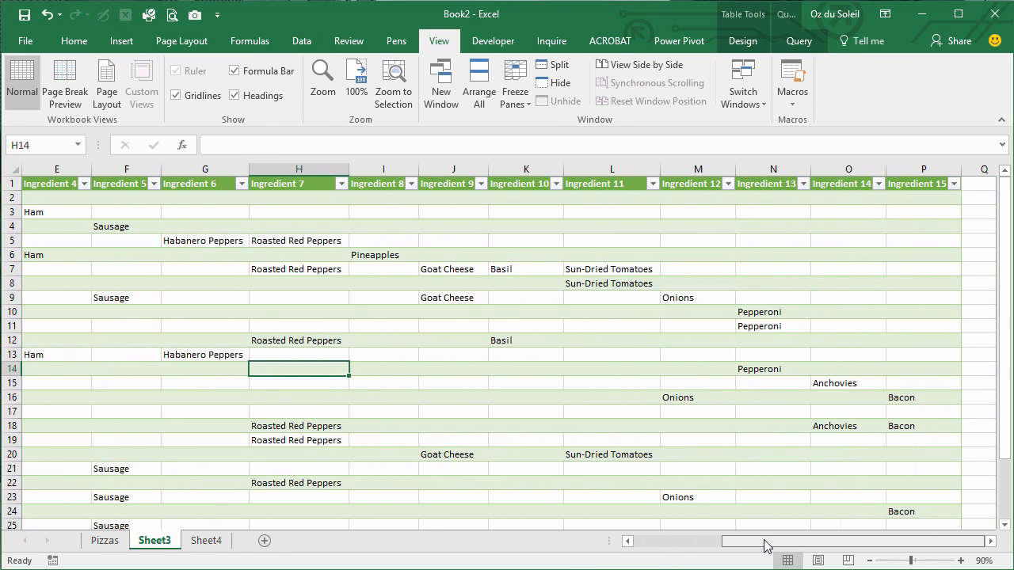
click(991, 542)
click(991, 542)
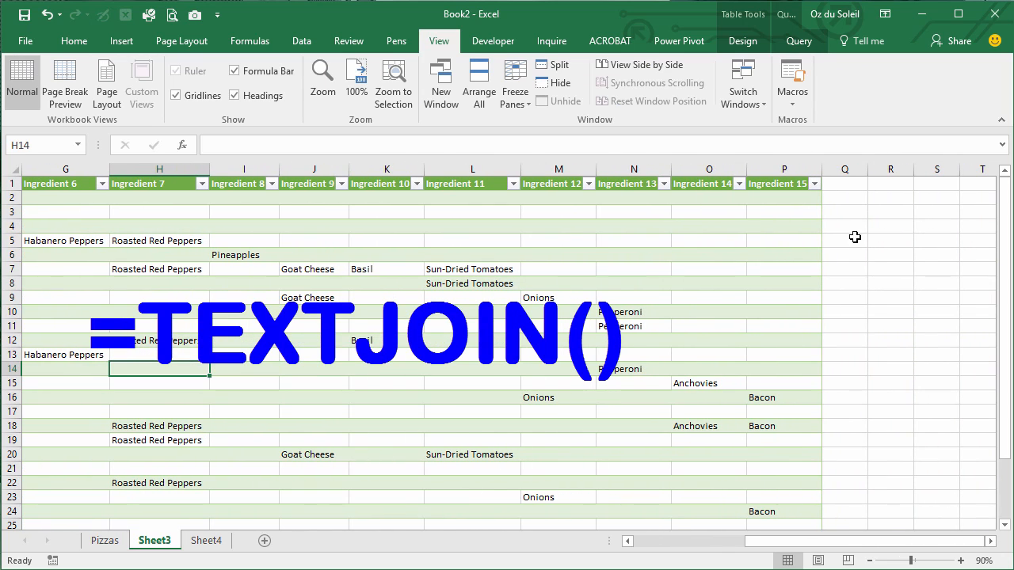
click(844, 191)
text(CO)
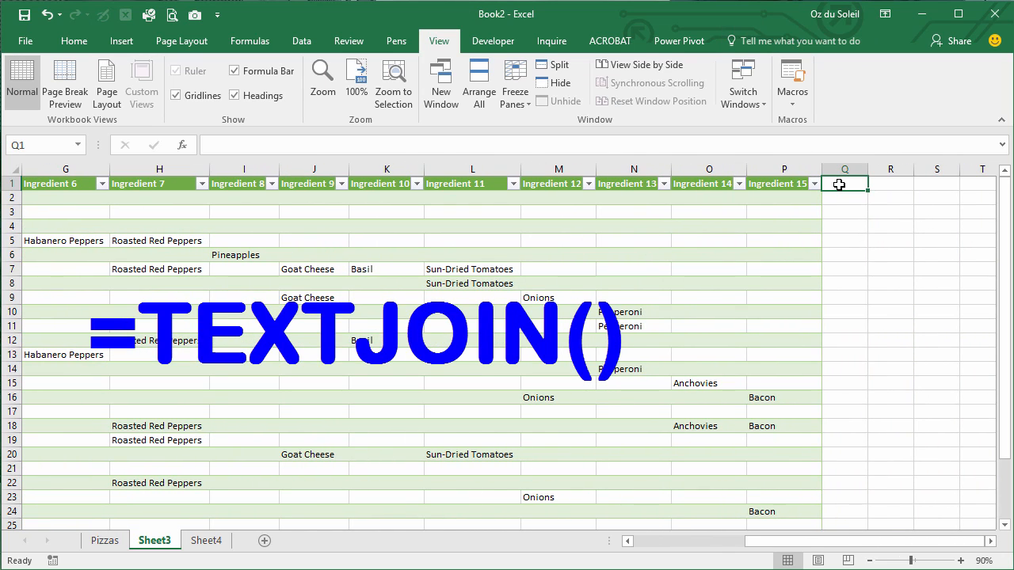
text(NSOLIDATED)
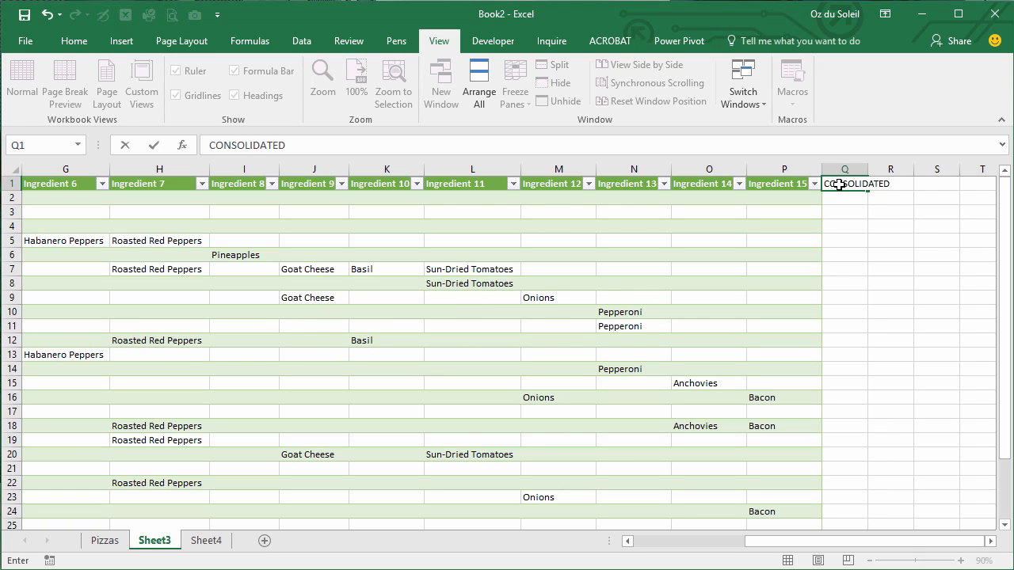
key(Return)
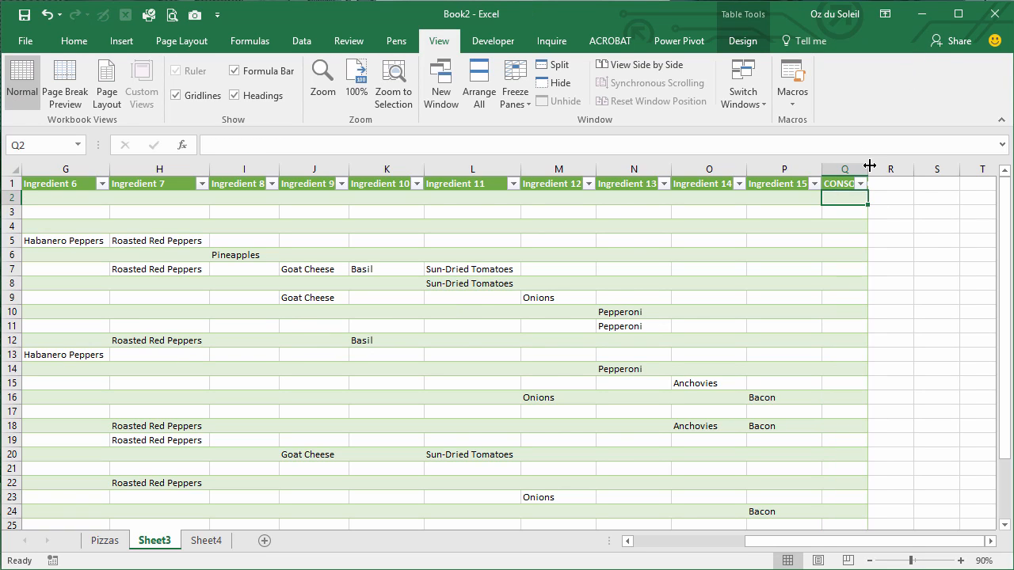
drag(869, 165, 959, 167)
In Q2, enter a TEXTJOIN formula combining Ingredient 1 through Ingredient 15 of the row with delimiter "; " and ignore_empty set to TRUE.
text(=te)
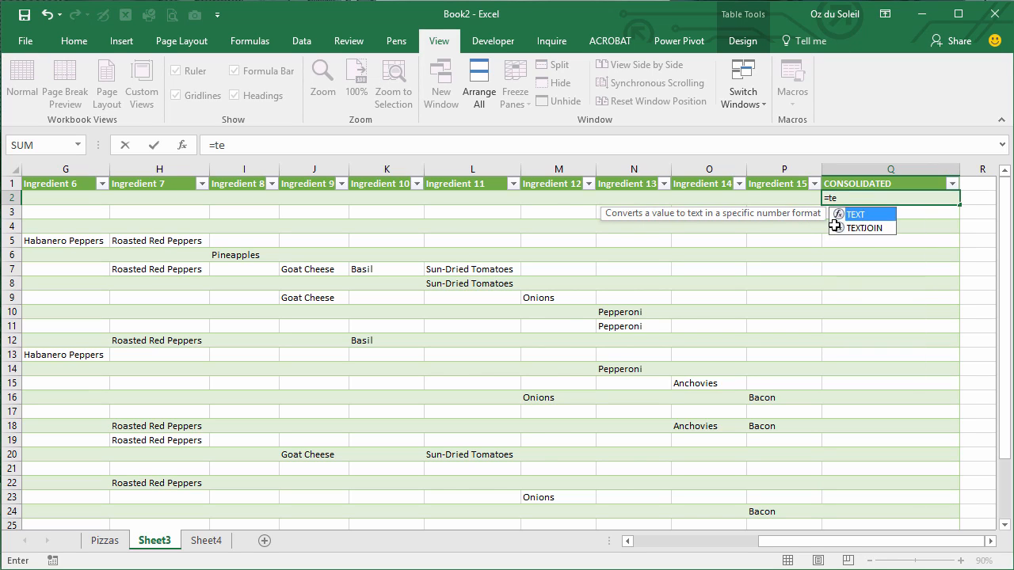
text(xtjoin(";)
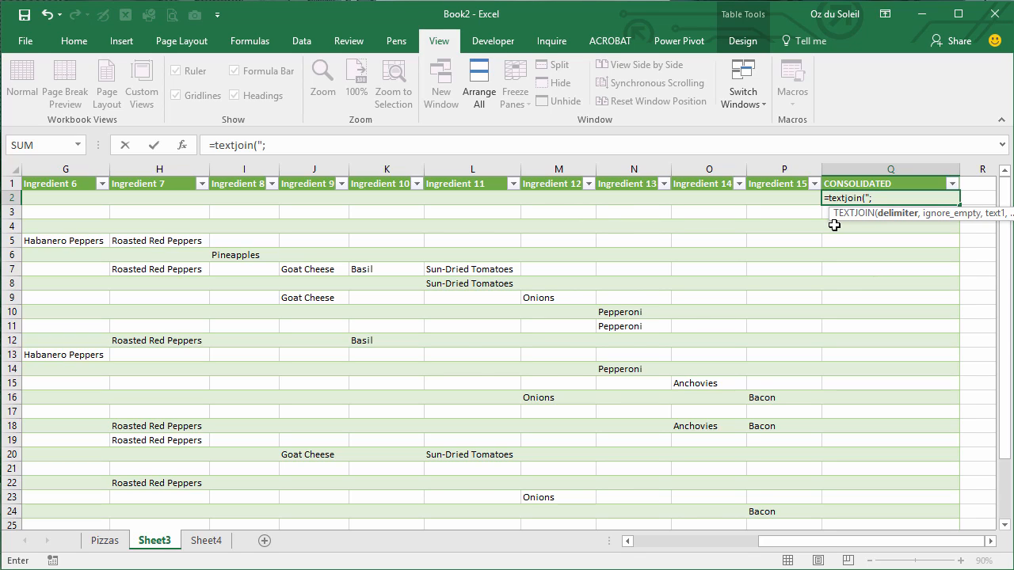
text(",)
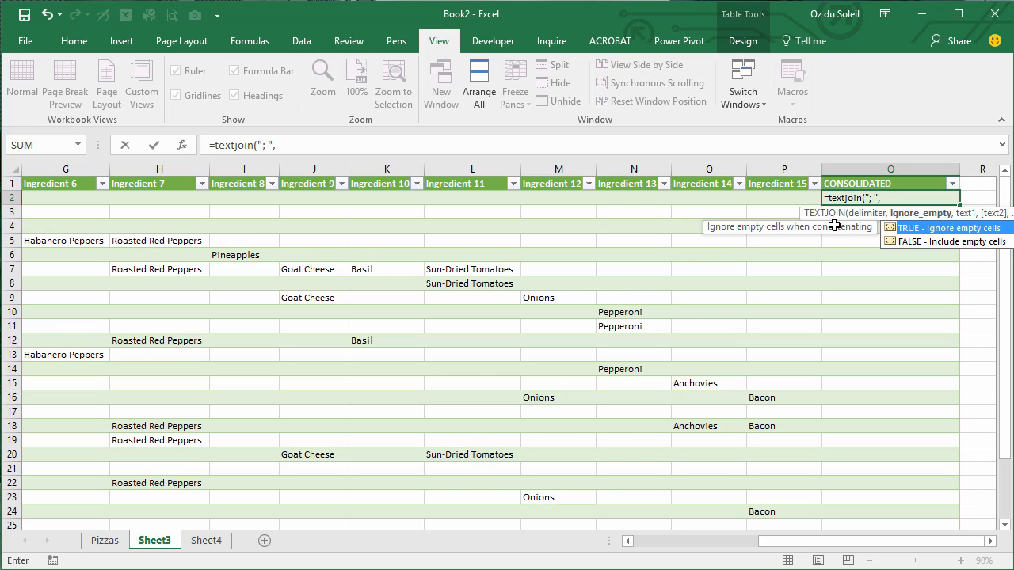
text(ue,)
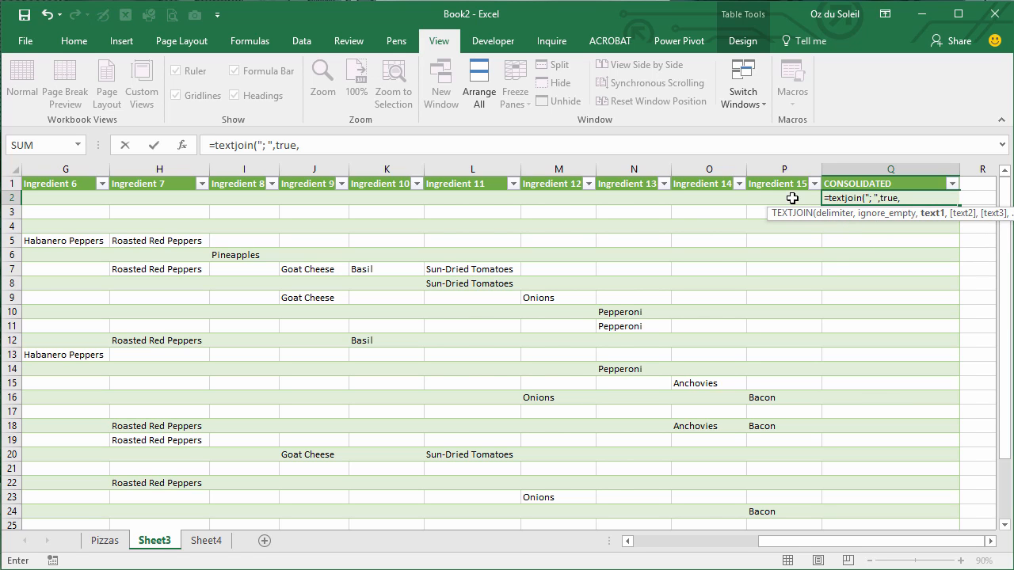
drag(792, 198, 87, 195)
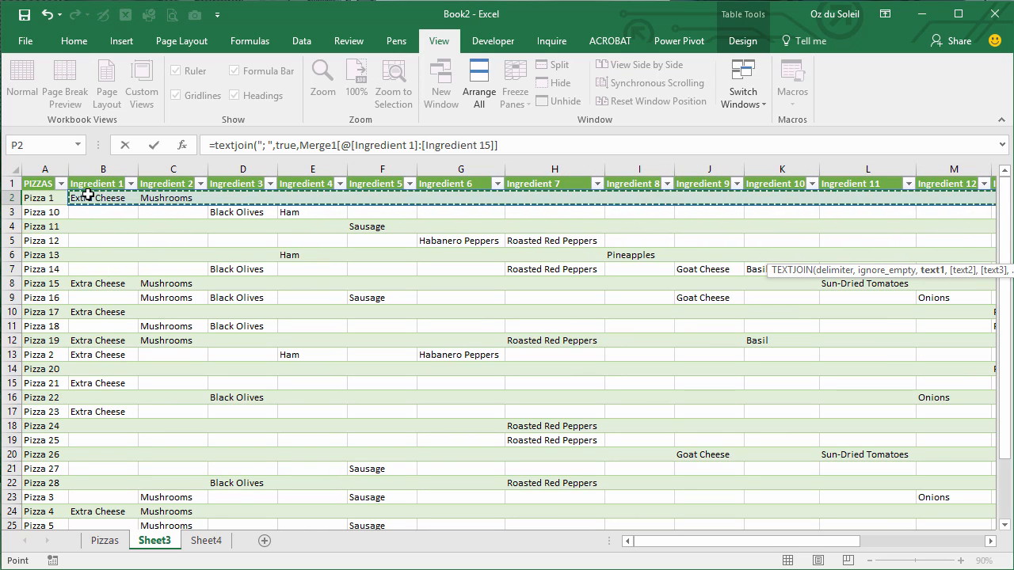
key(Return)
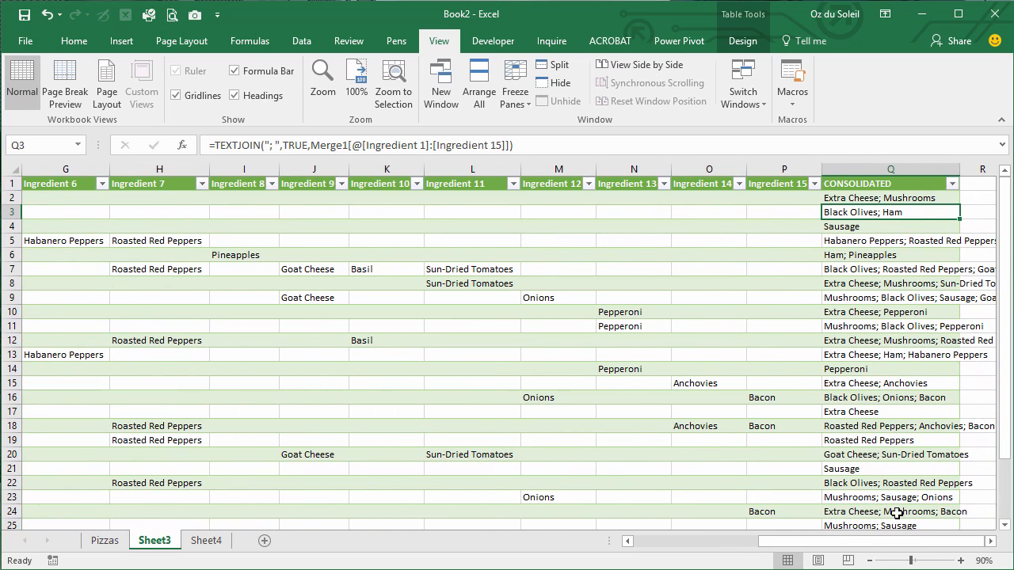
click(990, 542)
click(991, 542)
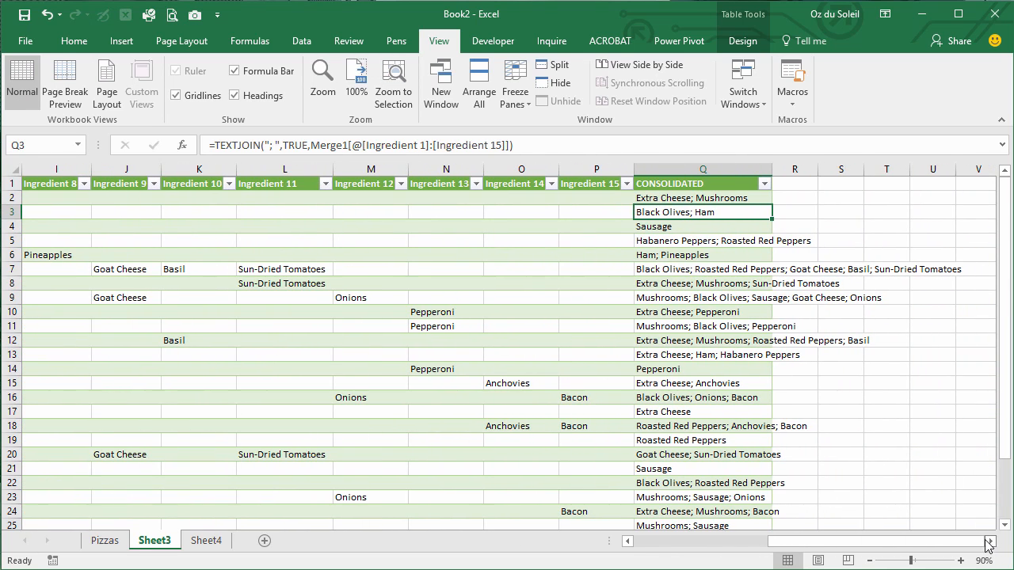
key(Up)
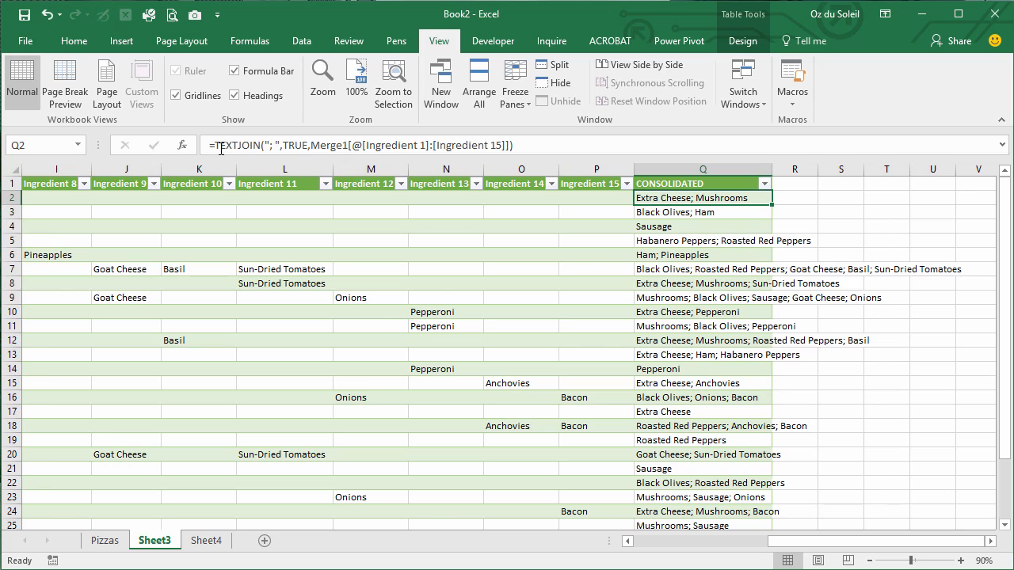
click(216, 145)
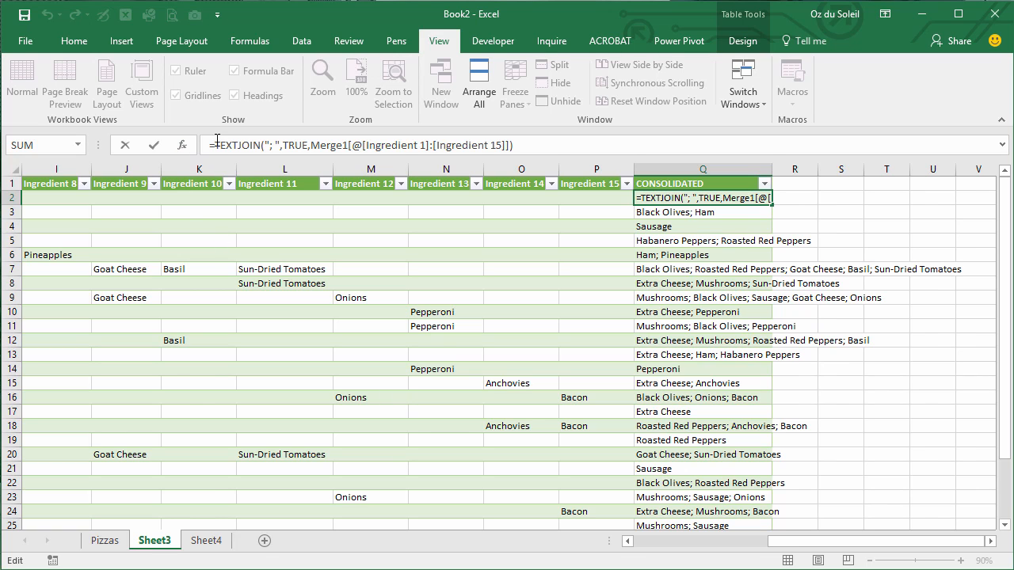
drag(775, 543, 547, 540)
click(41, 197)
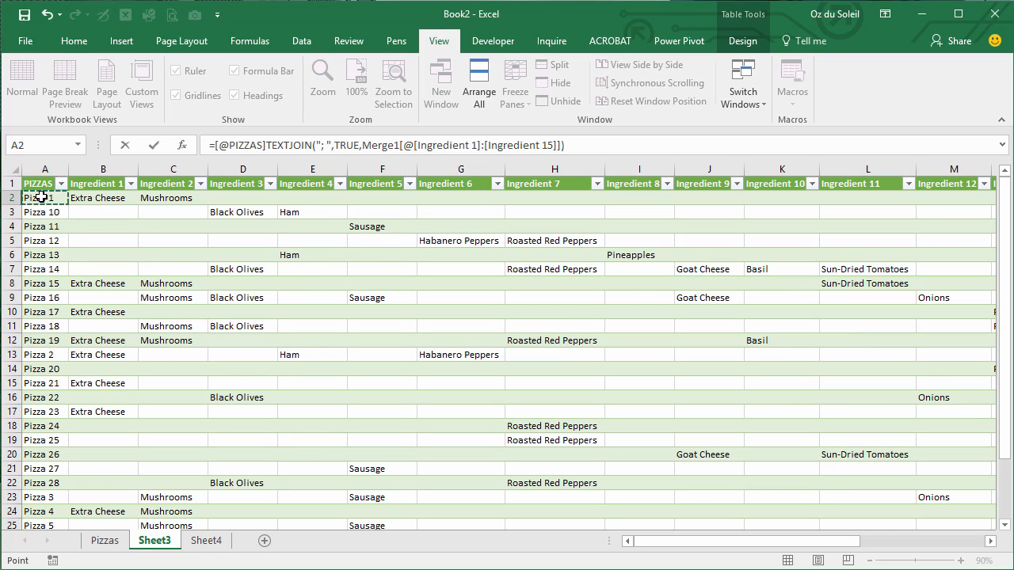
text(&" )
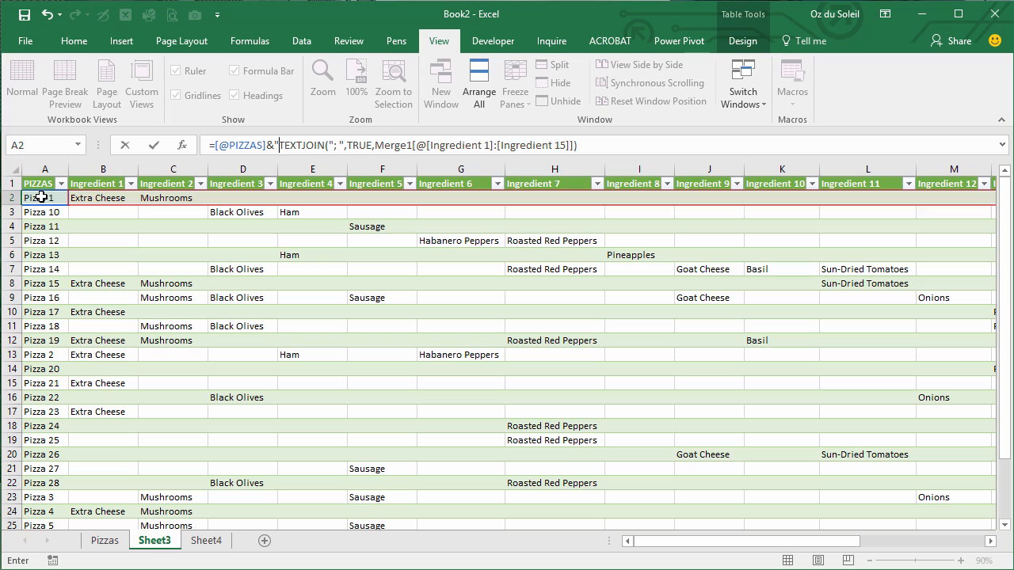
text(")
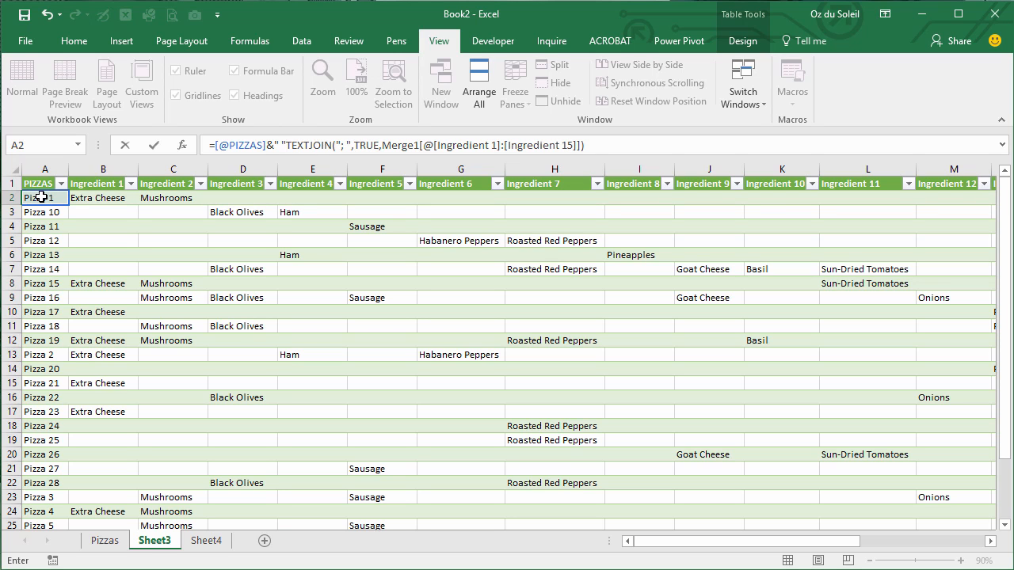
text(&)
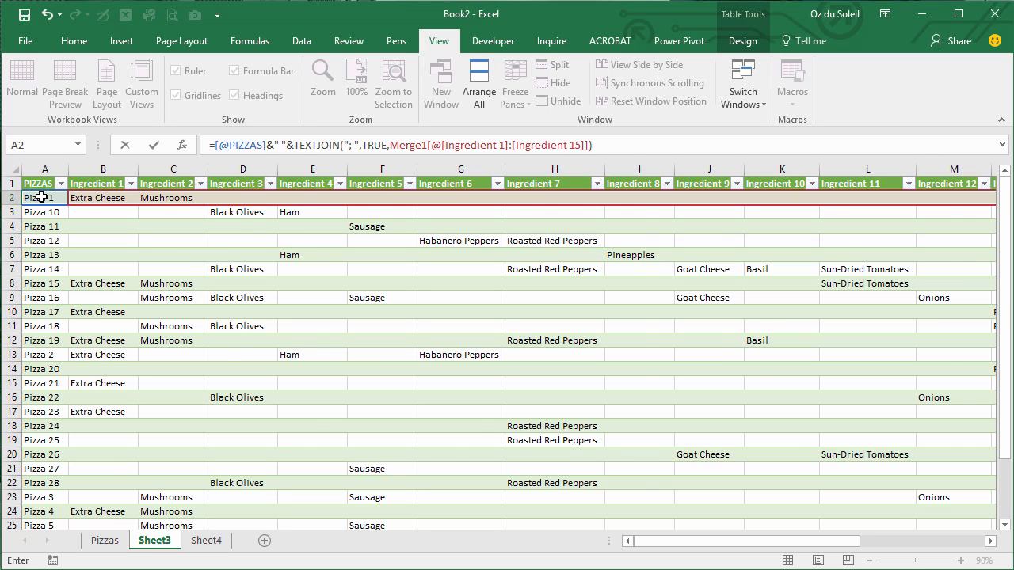
key(Return)
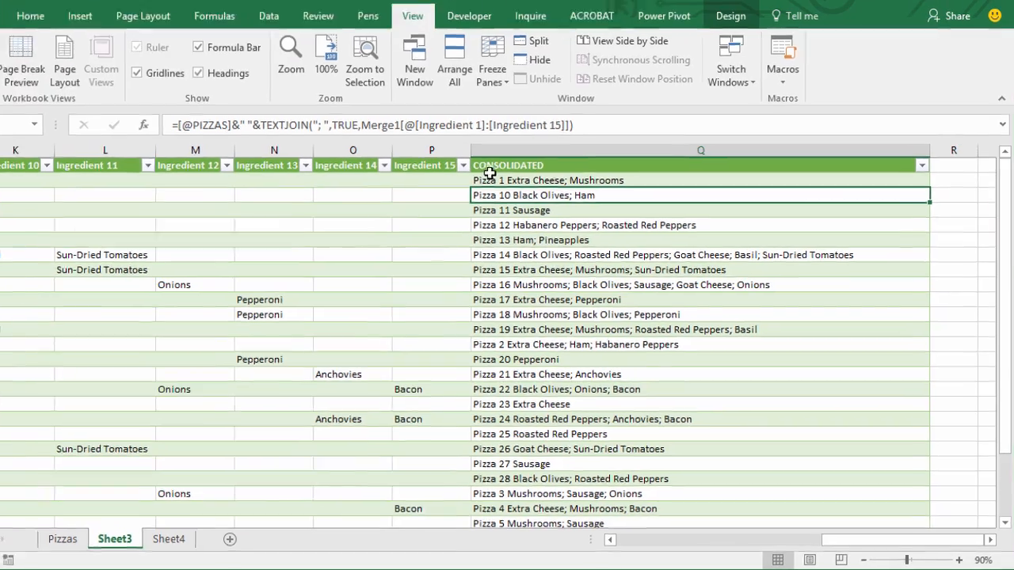